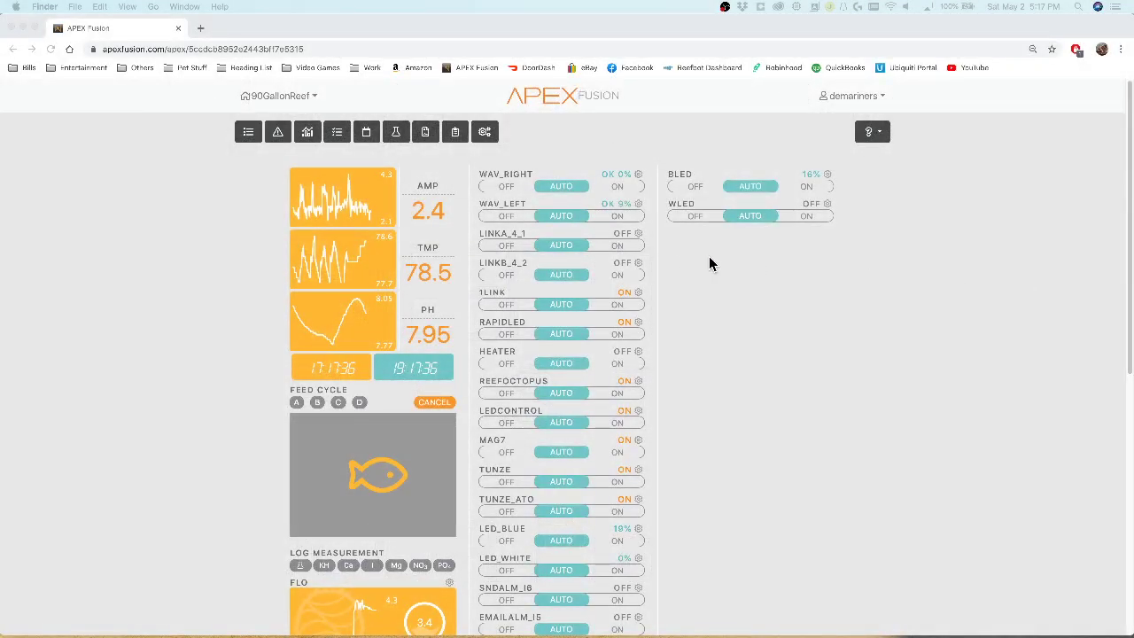
# - Open the schedule configuration of the Wav_Left pump
pyautogui.click(709, 264)
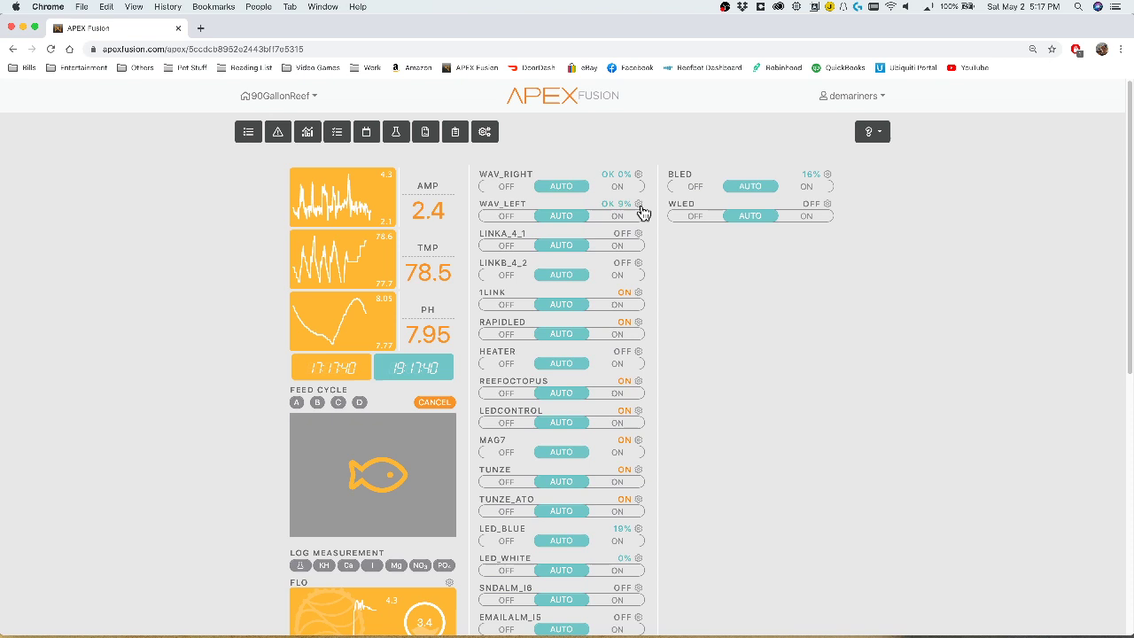
pyautogui.click(640, 206)
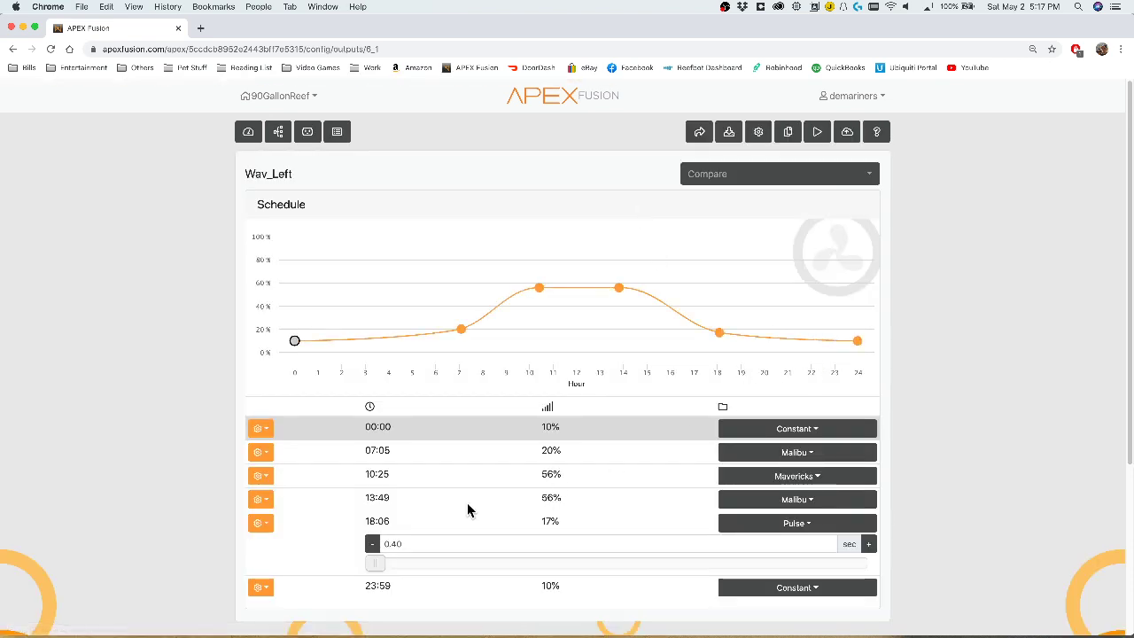
pyautogui.scroll(-1, 388, 536)
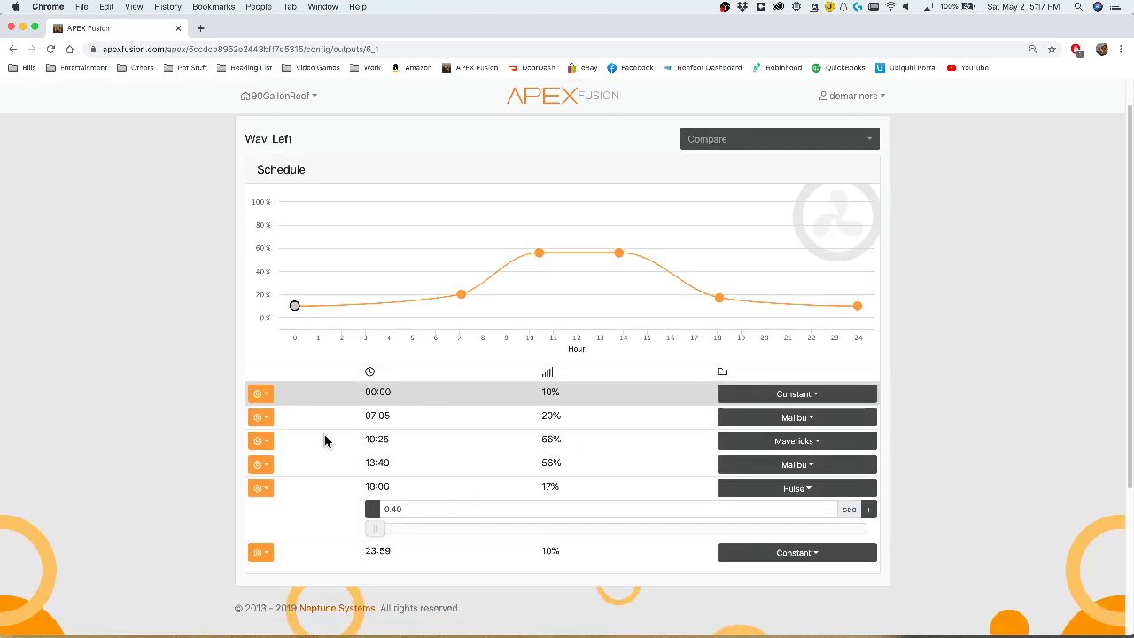
# - Inspect the control point options and the time and power settings for the 00:00 schedule point
pyautogui.click(264, 399)
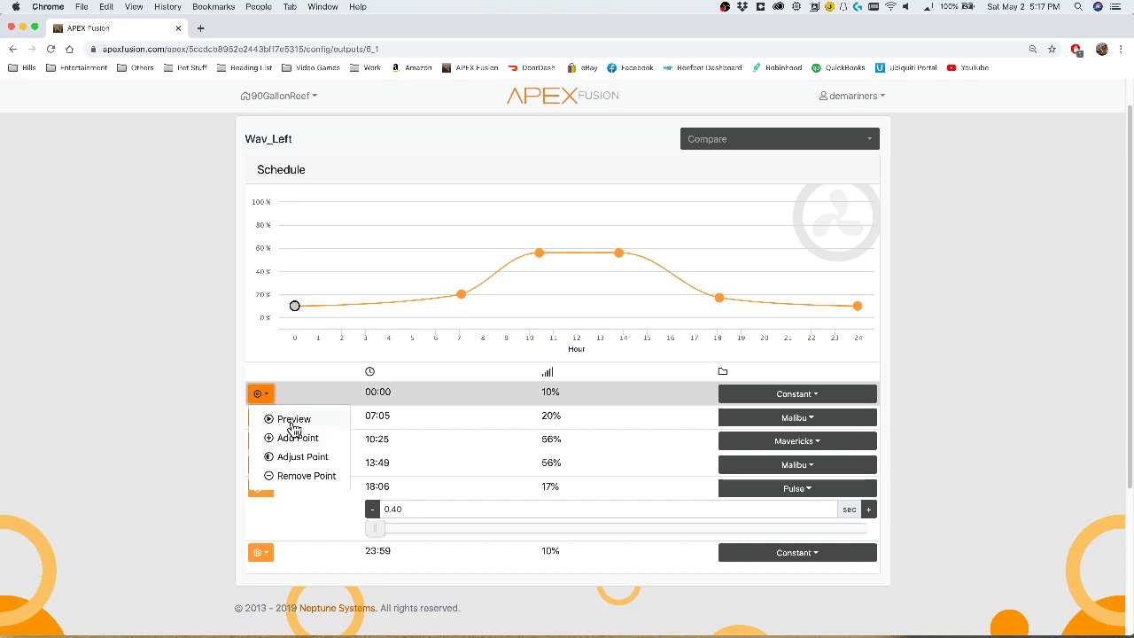
pyautogui.click(202, 436)
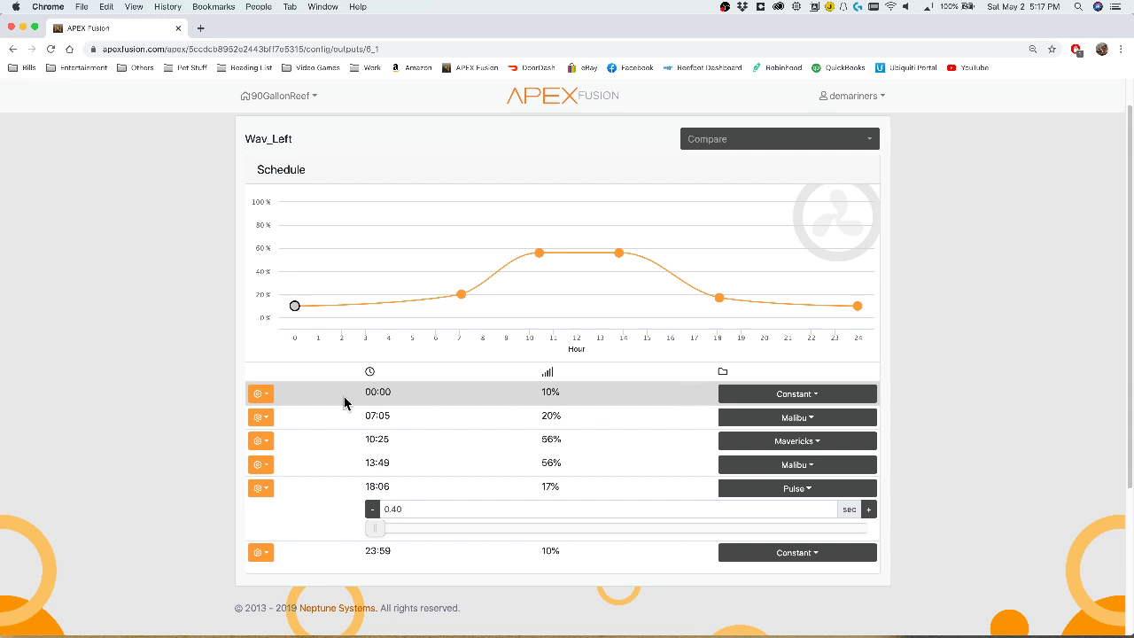
pyautogui.click(261, 397)
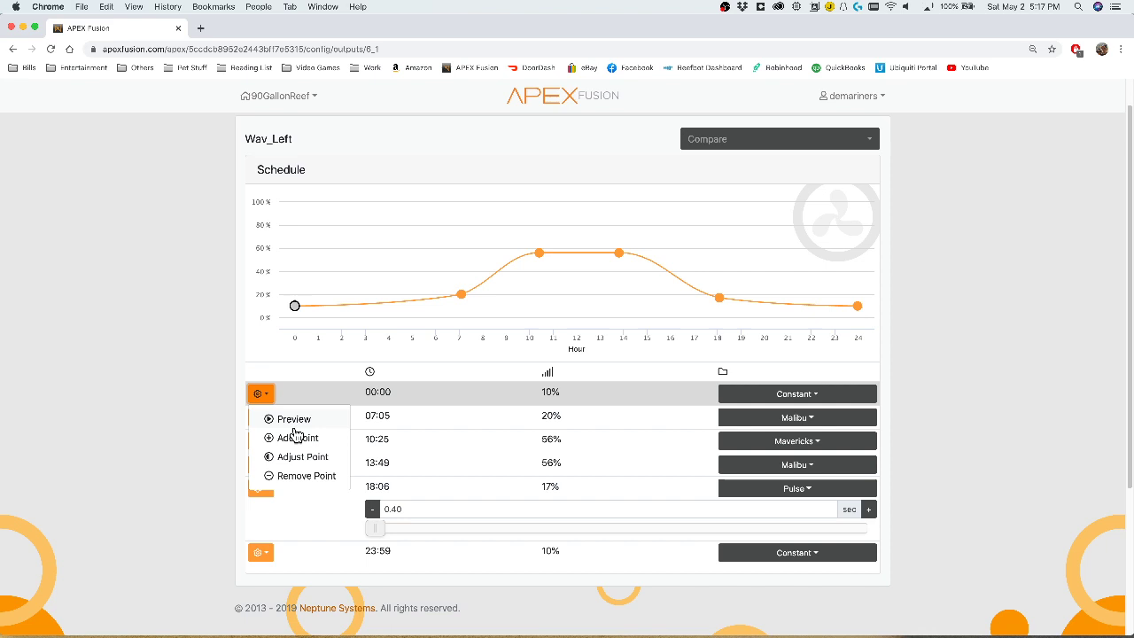
pyautogui.click(309, 461)
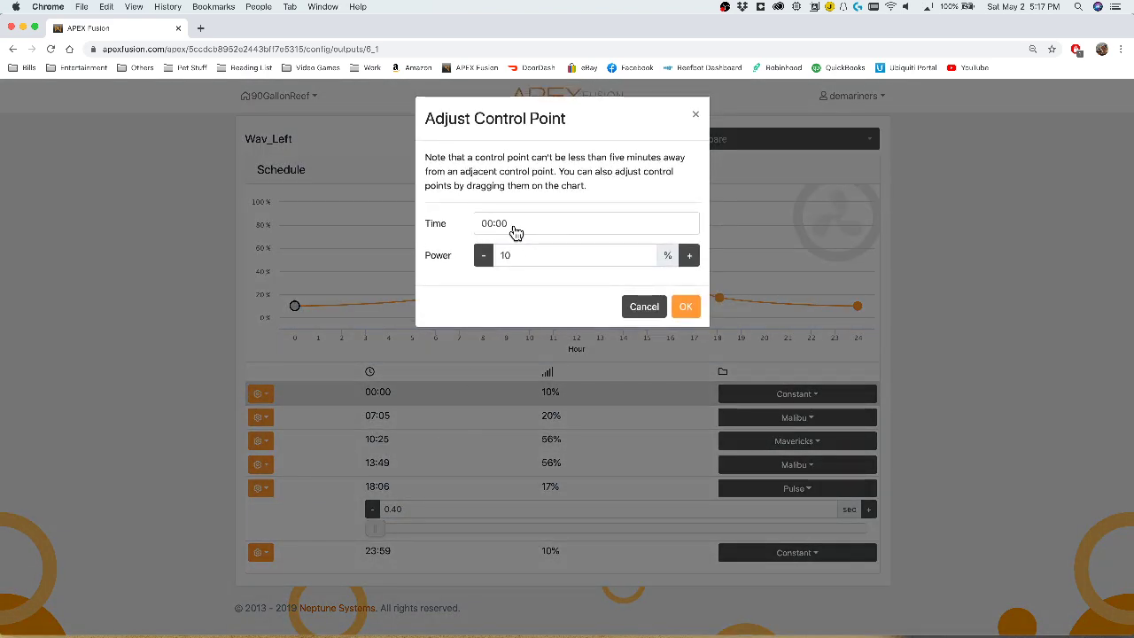
pyautogui.click(644, 307)
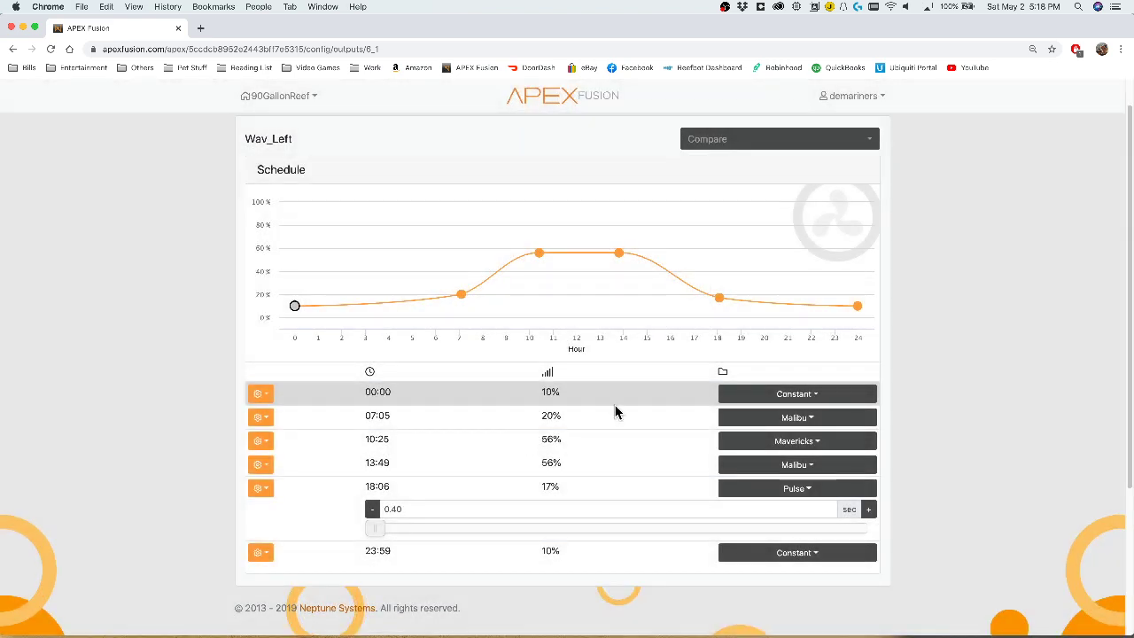
# - Set the 00:00 point's wave mode to Mirror with Wav_Right as the pump to follow
pyautogui.click(827, 400)
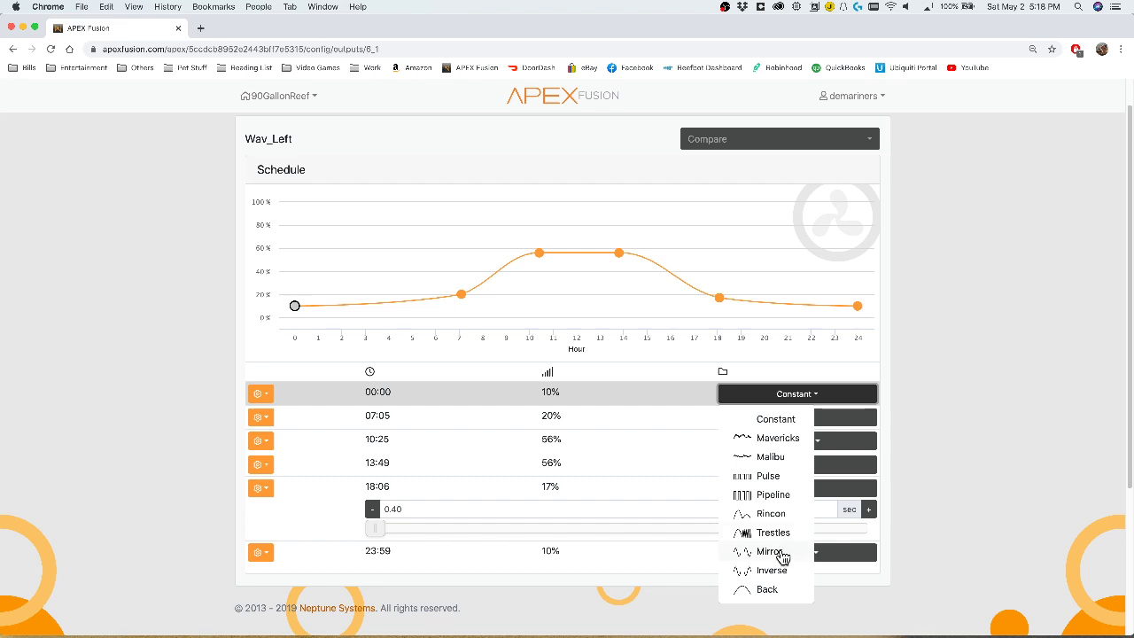
pyautogui.click(784, 553)
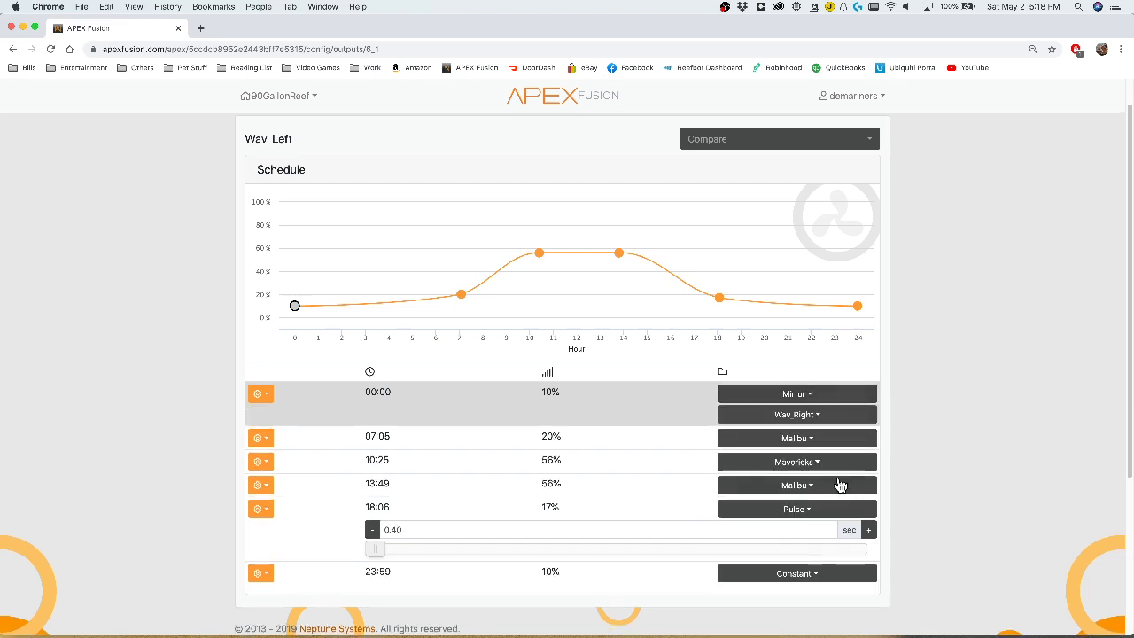
pyautogui.click(812, 422)
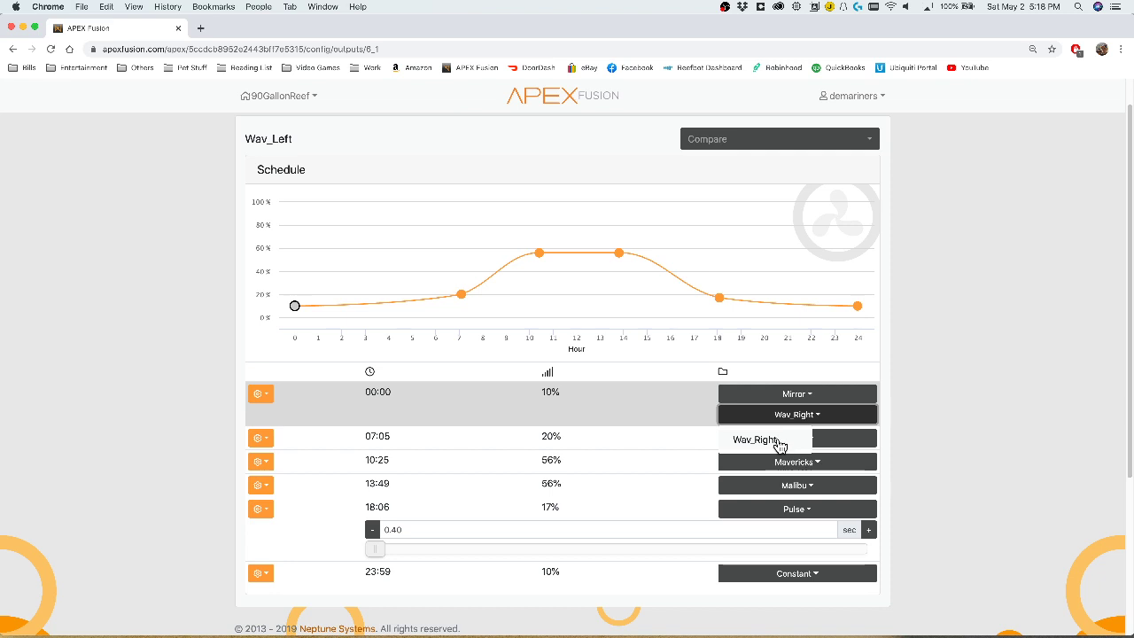
pyautogui.click(755, 441)
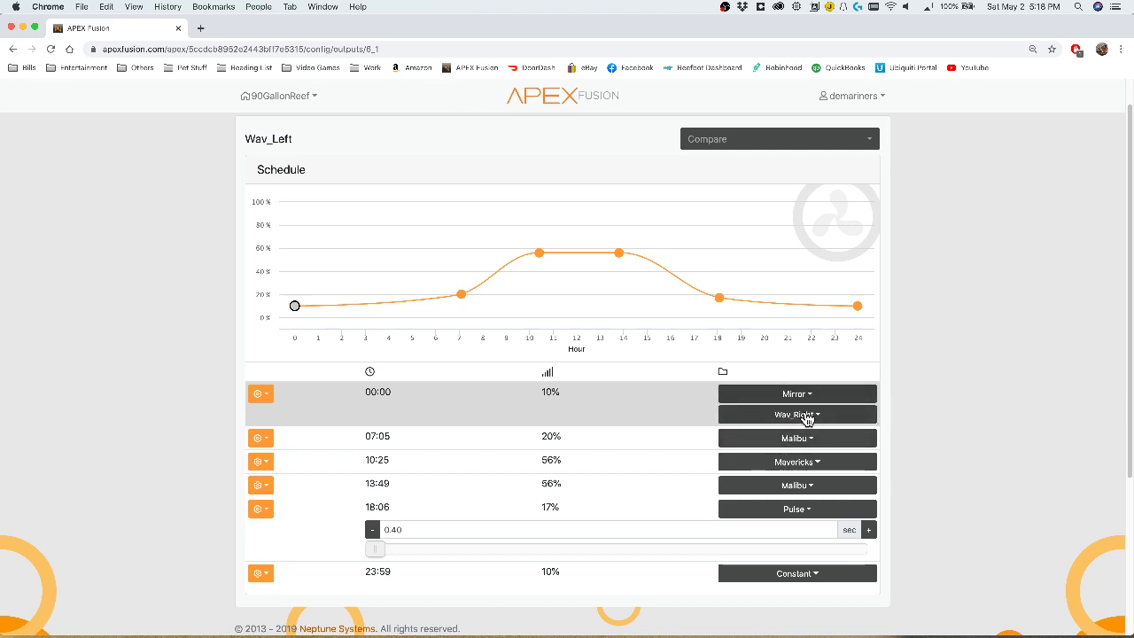
pyautogui.click(808, 420)
pyautogui.click(806, 418)
# - Try the Inverse wave mode on the 00:00 point and return it to Constant
pyautogui.click(797, 394)
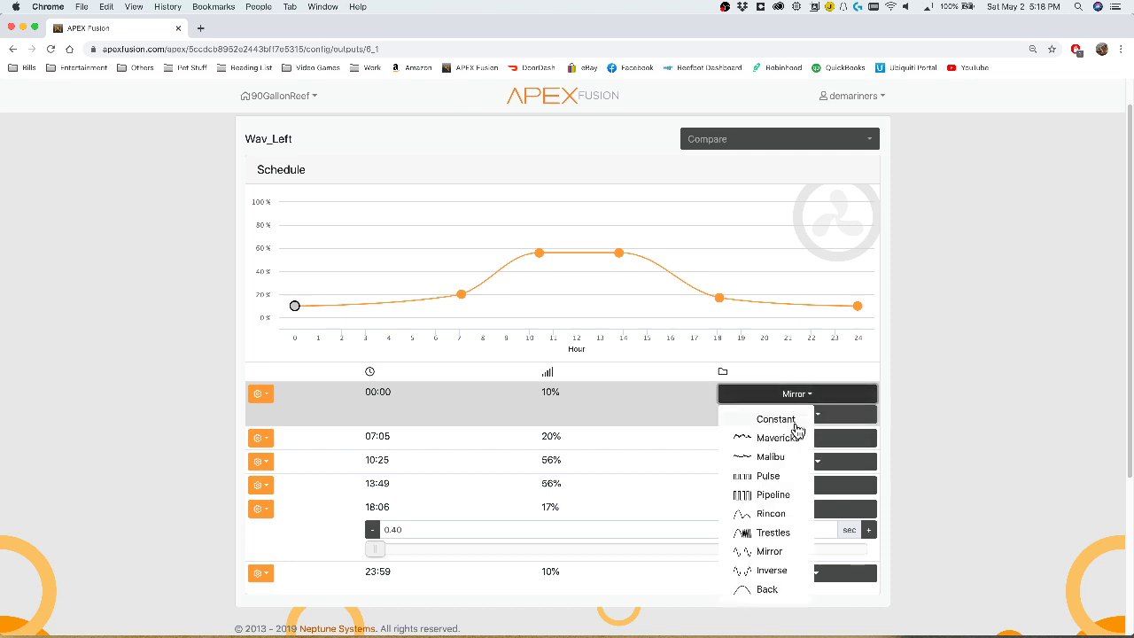
pyautogui.click(769, 571)
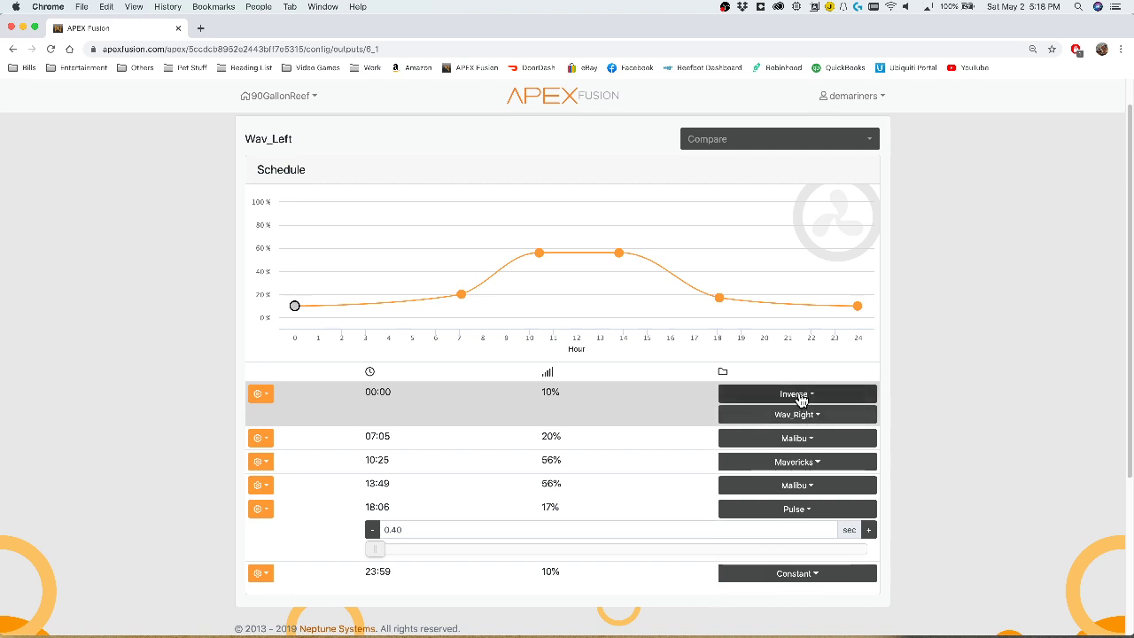
pyautogui.click(800, 394)
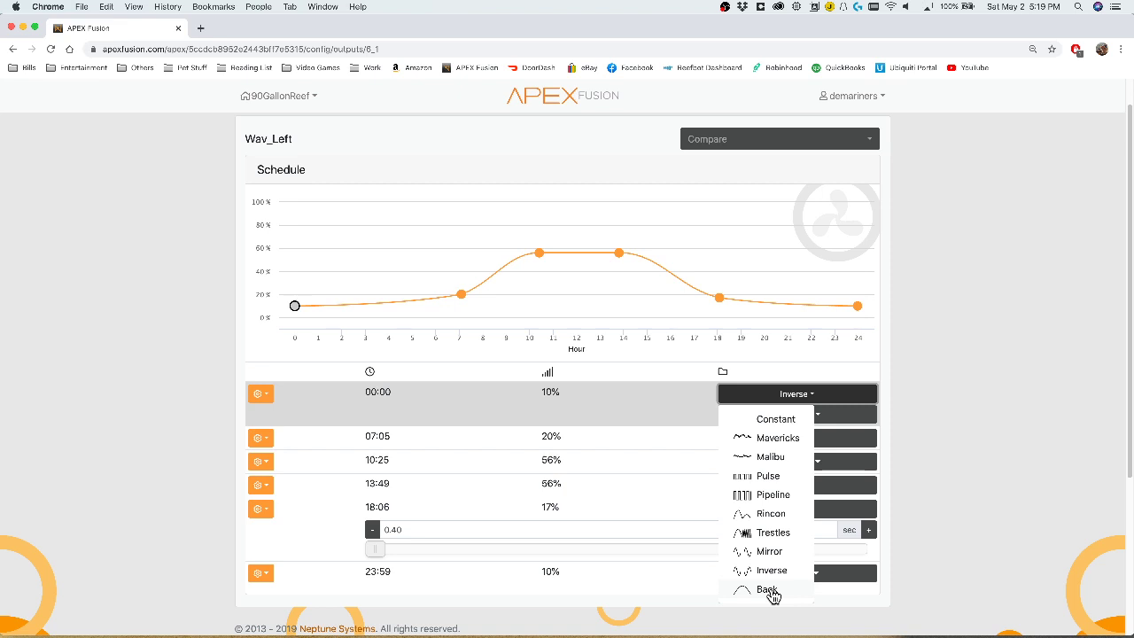
pyautogui.click(780, 422)
# - Copy the Wav_Right configuration into Wav_Left and set the 21:36 Pulse interval to 45.41 seconds
pyautogui.scroll(1, 904, 222)
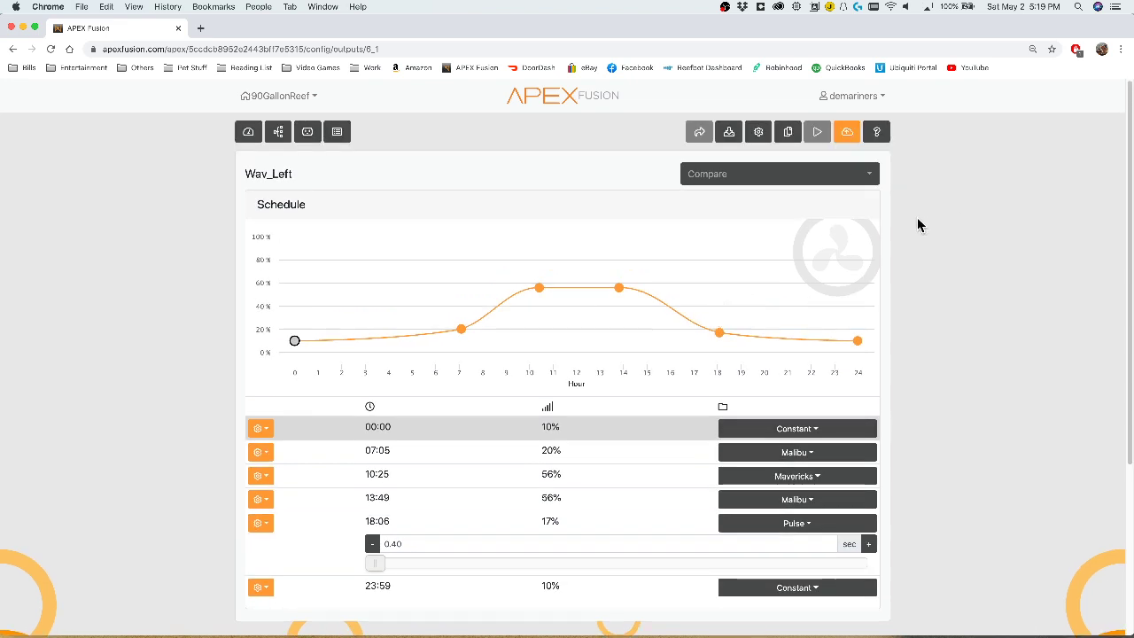
pyautogui.click(790, 135)
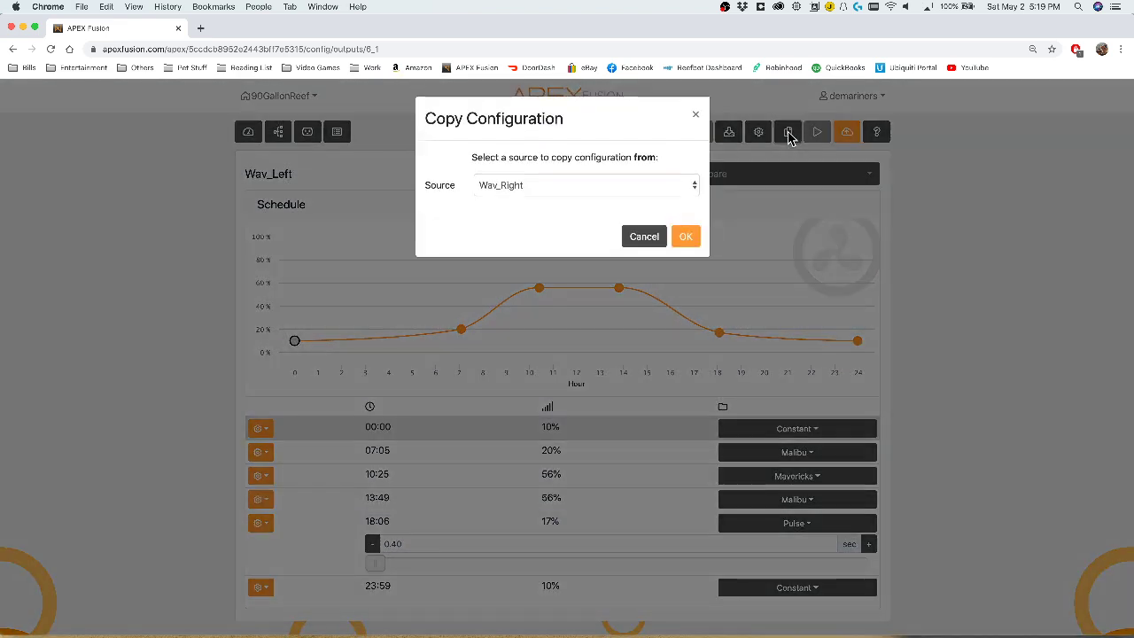
pyautogui.click(688, 239)
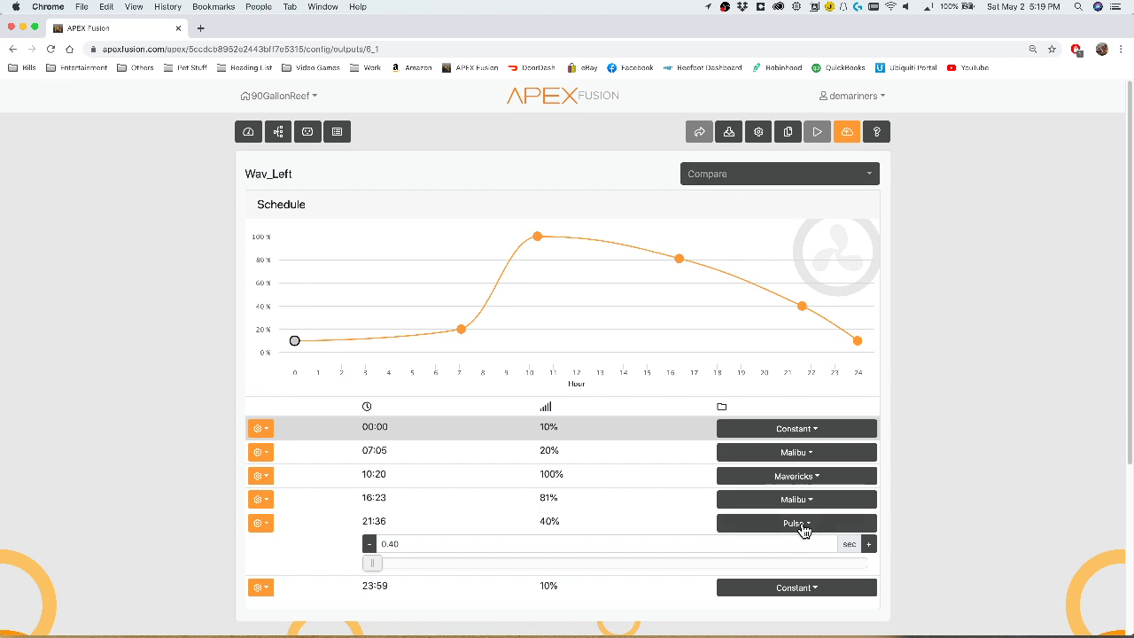
pyautogui.moveTo(373, 564)
pyautogui.mouseDown()
pyautogui.moveTo(435, 565)
pyautogui.moveTo(390, 563)
pyautogui.mouseUp()
# - Try the Pipeline wave mode on the 07:05 point, settling on Rincon
pyautogui.click(798, 450)
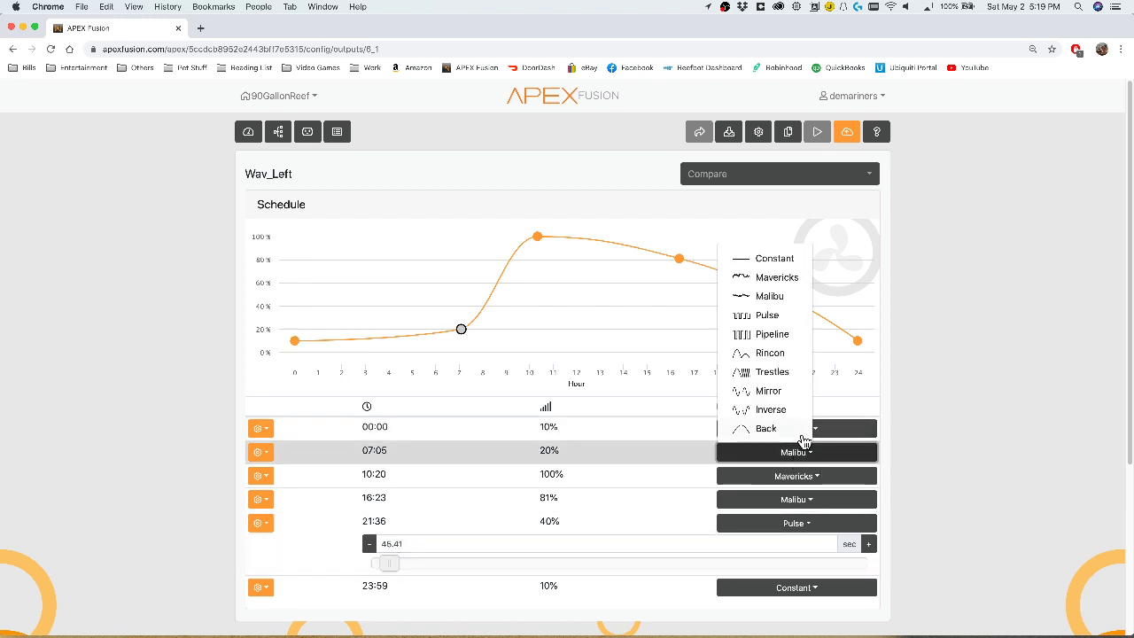
pyautogui.click(769, 340)
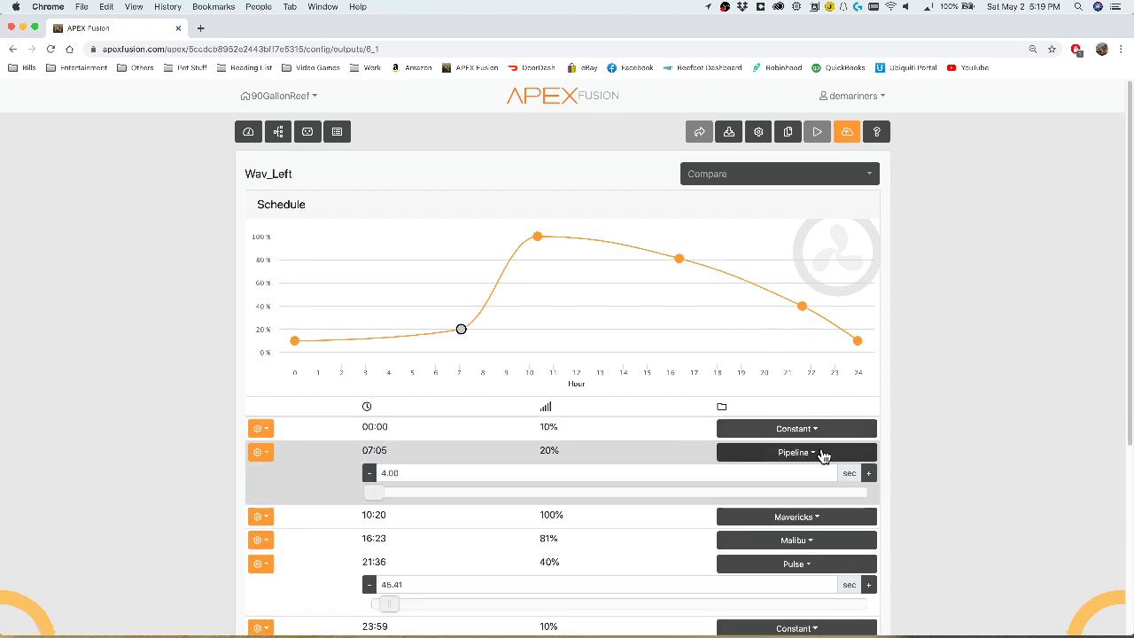
pyautogui.click(823, 454)
pyautogui.click(767, 341)
pyautogui.click(793, 452)
pyautogui.click(771, 359)
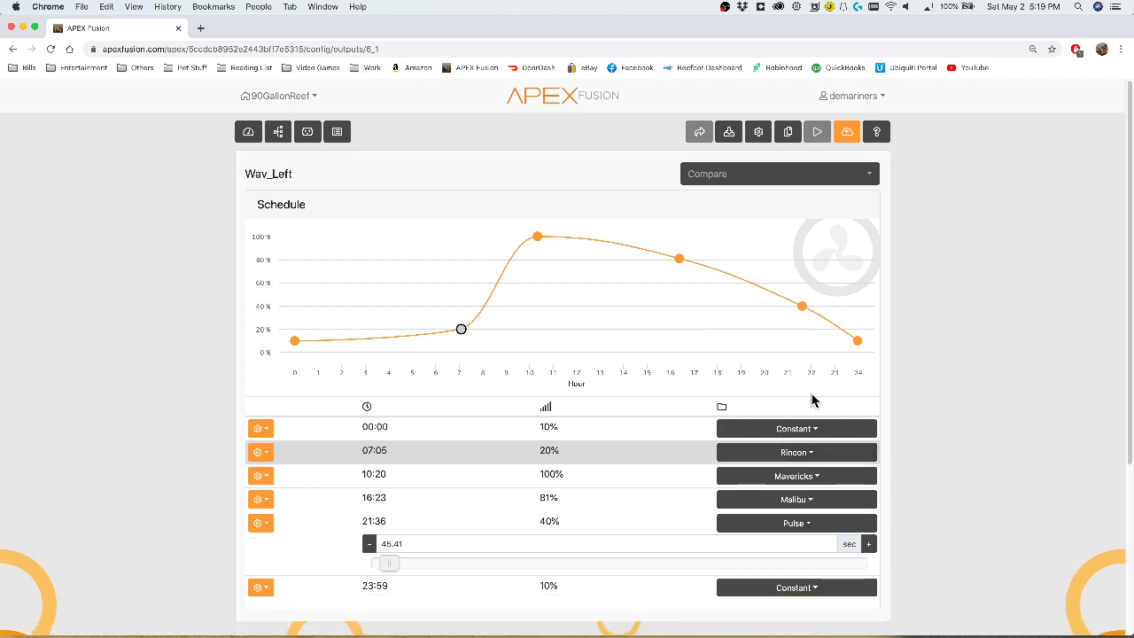
# - Review the wave modes available for the 07:05 point
pyautogui.click(797, 452)
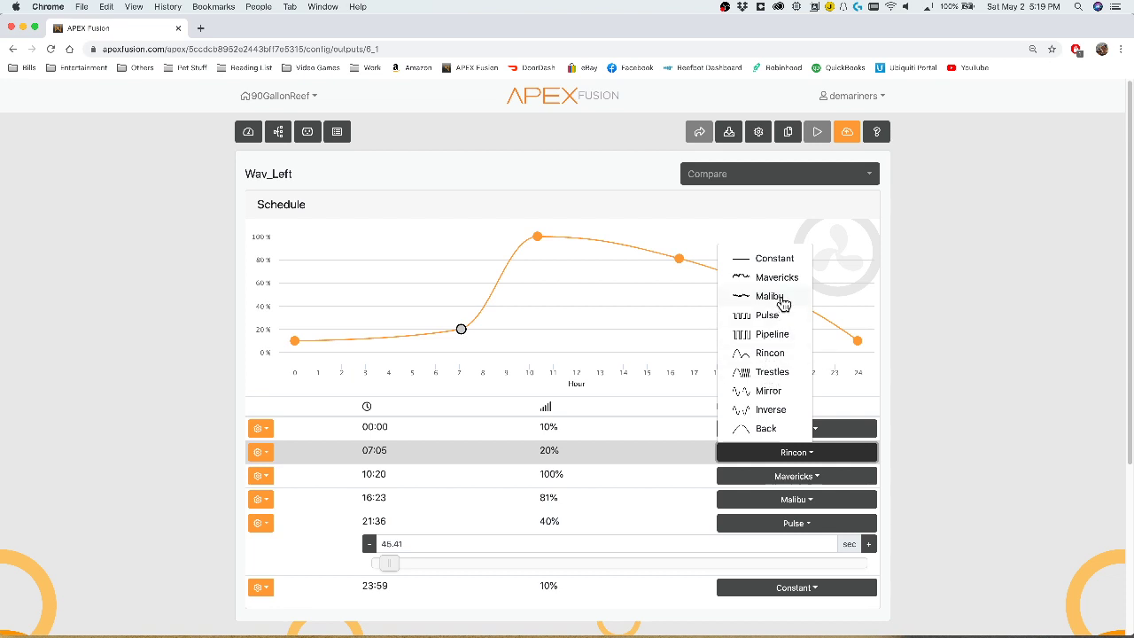
pyautogui.click(1013, 472)
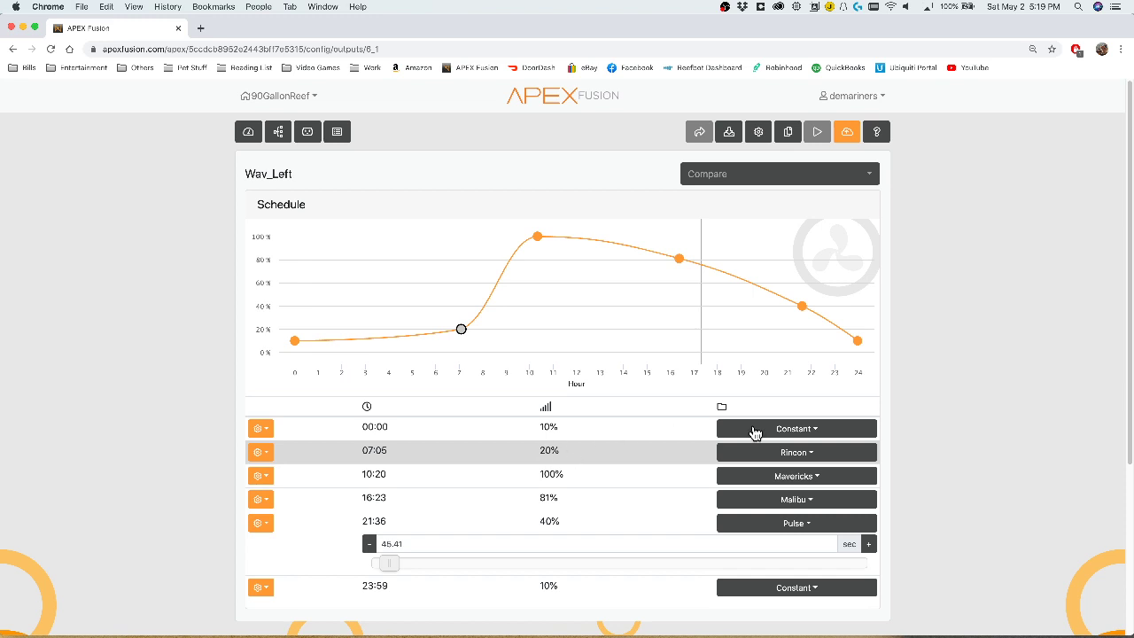
pyautogui.click(793, 453)
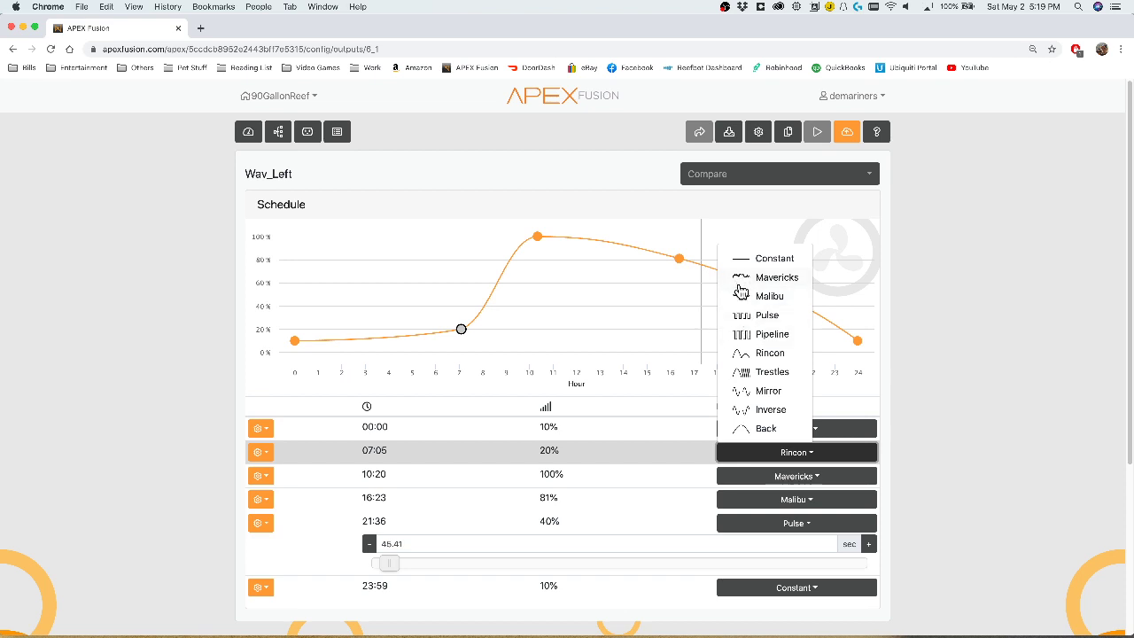
pyautogui.click(991, 452)
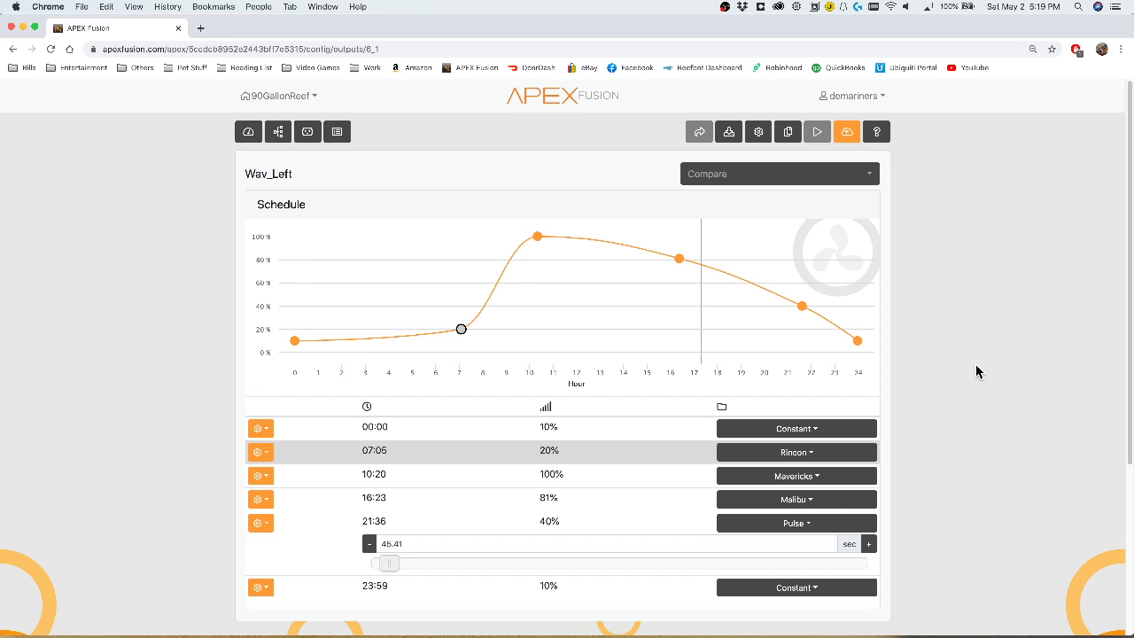
# - Draft an "If Feed 000 Then" statement in Wav_Left's advanced program
pyautogui.click(758, 132)
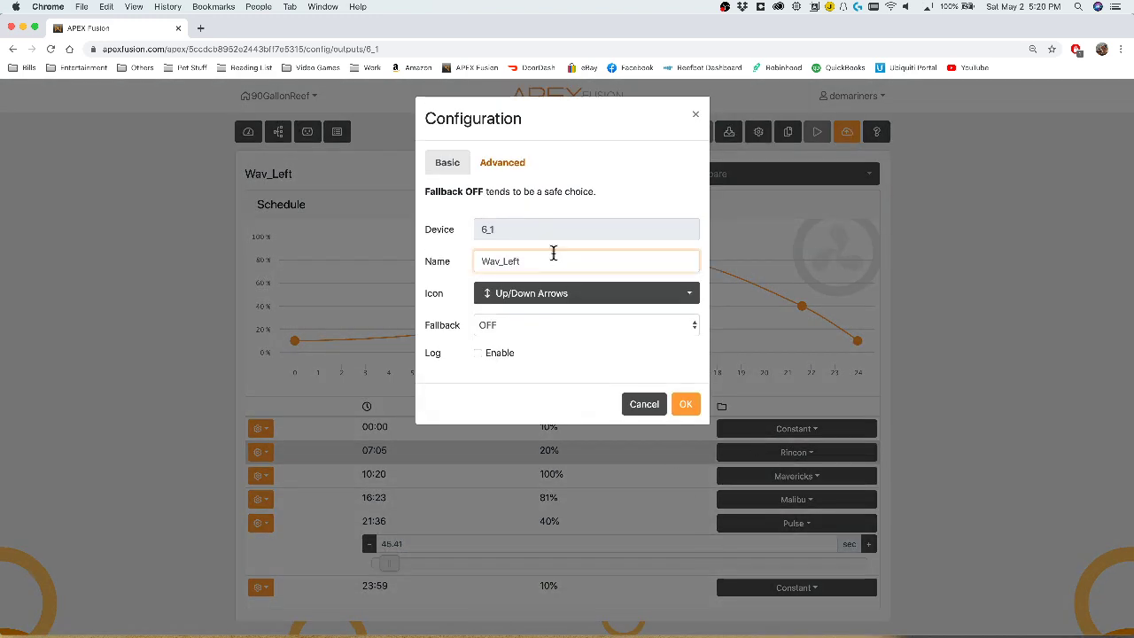
pyautogui.click(517, 165)
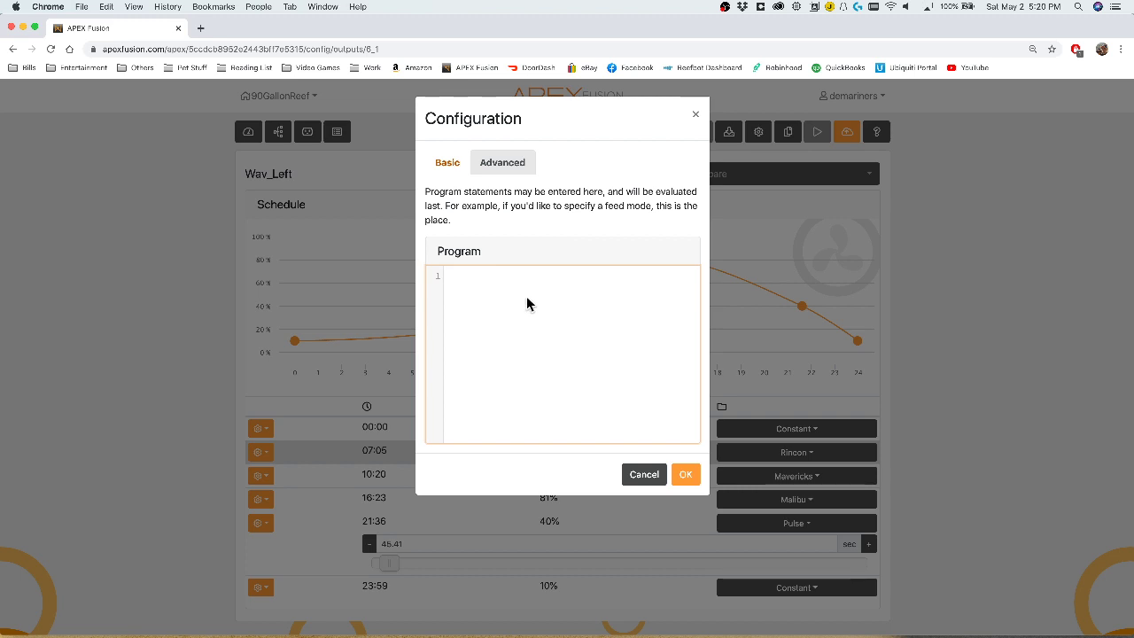
pyautogui.write('If Feed')
pyautogui.press('Return')
pyautogui.press('BackSpace')
pyautogui.write('000 TRh')
pyautogui.press('BackSpace')
pyautogui.press('BackSpace')
pyautogui.write('hen Rinc')
# - Try an "Outlet Pump = Off Then OFF" condition in the advanced program and discard the configuration changes
pyautogui.write('Pr')
pyautogui.press('BackSpace')
pyautogui.press('BackSpace')
pyautogui.press('BackSpace')
pyautogui.press('BackSpace')
pyautogui.write('Pump')
pyautogui.press('BackSpace')
pyautogui.press('BackSpace')
pyautogui.press('BackSpace')
pyautogui.press('BackSpace')
pyautogui.write('Out')
pyautogui.press('Escape')
pyautogui.write('let Pump = Off Then OFD')
pyautogui.press('BackSpace')
pyautogui.write('F')
pyautogui.click(644, 474)
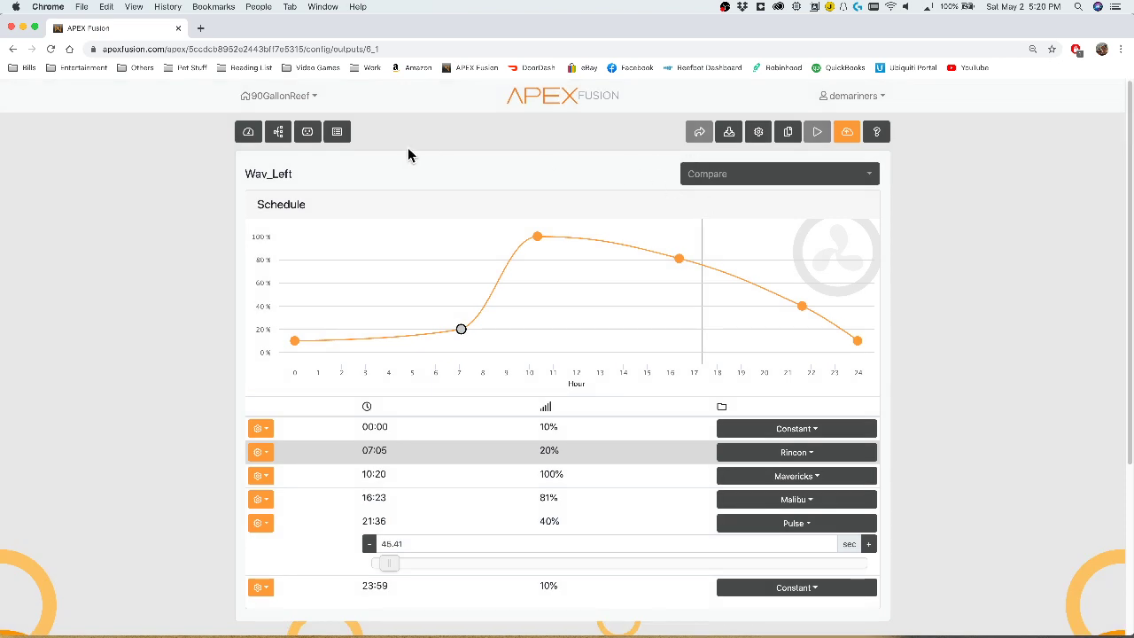
# - Return to the 90GallonReef dashboard and look over its additional configuration tools
pyautogui.click(247, 131)
pyautogui.click(489, 142)
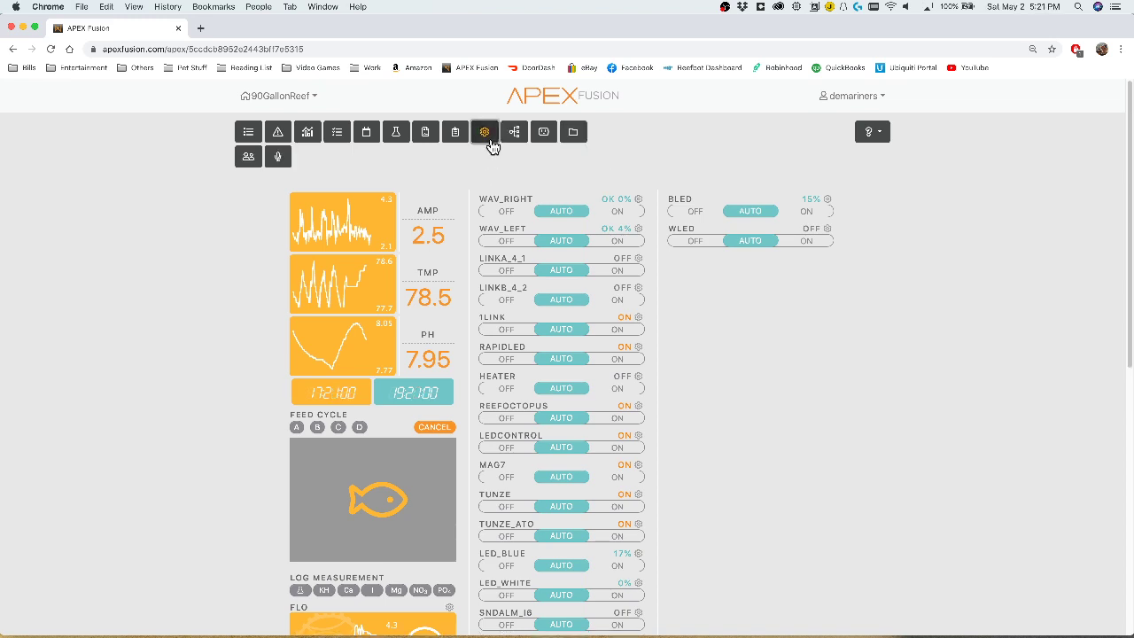
pyautogui.click(493, 146)
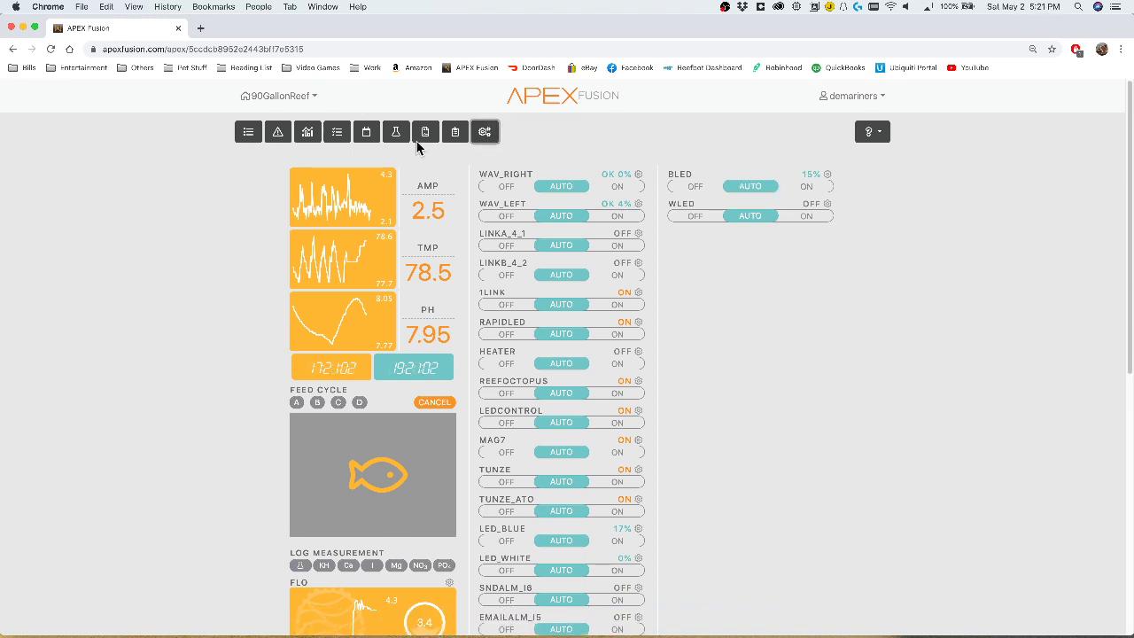
pyautogui.click(484, 133)
pyautogui.click(484, 133)
# - Switch from 90GallonReef to the ReefAutomation Apex dashboard
pyautogui.click(296, 96)
pyautogui.click(284, 124)
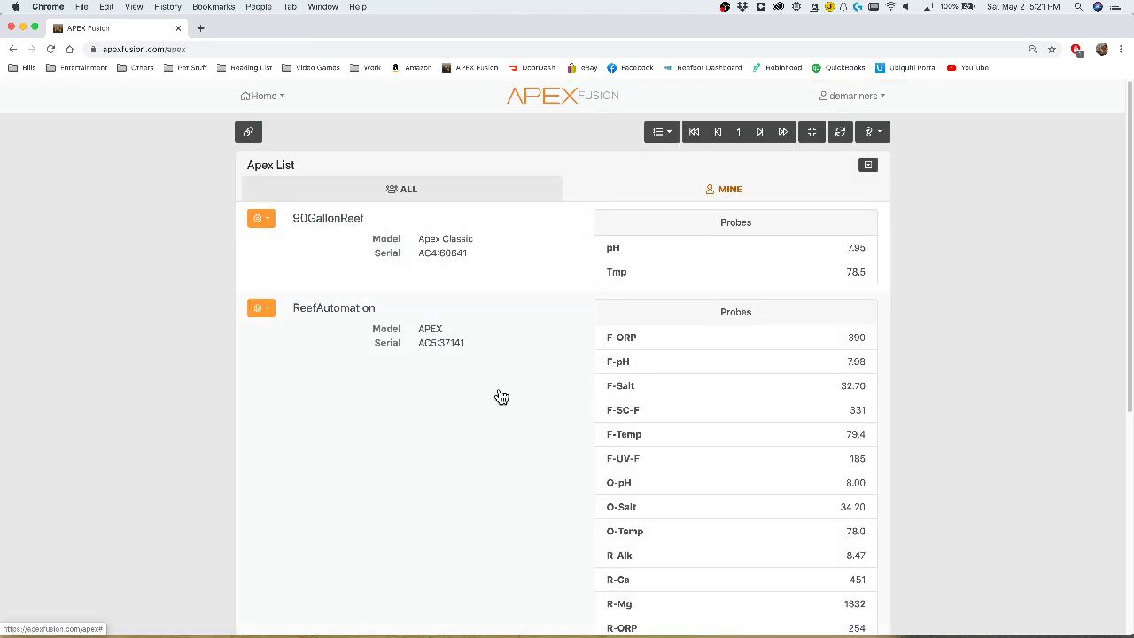
pyautogui.click(423, 182)
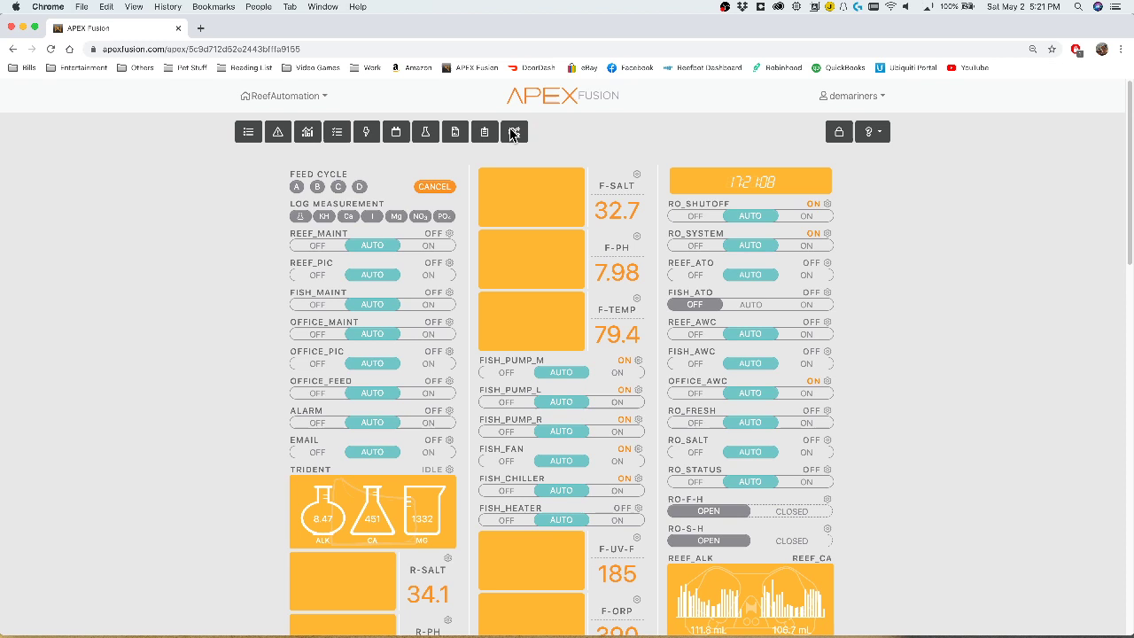
# - Open the configuration of the COR module from ReefAutomation's module list
pyautogui.click(514, 133)
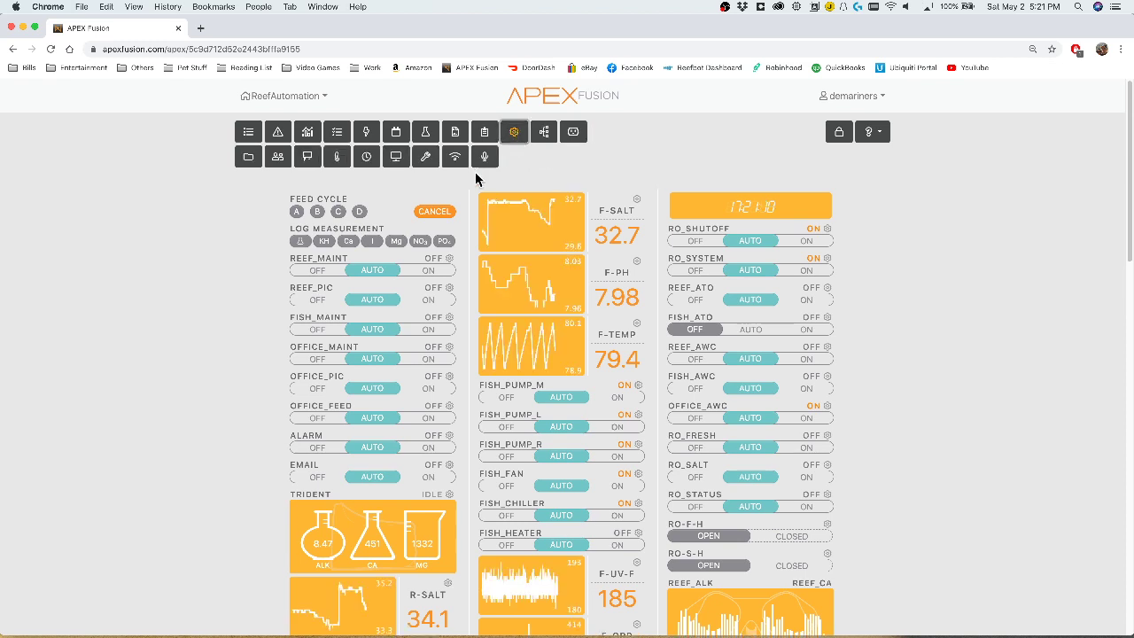
pyautogui.click(323, 160)
pyautogui.scroll(-7, 423, 431)
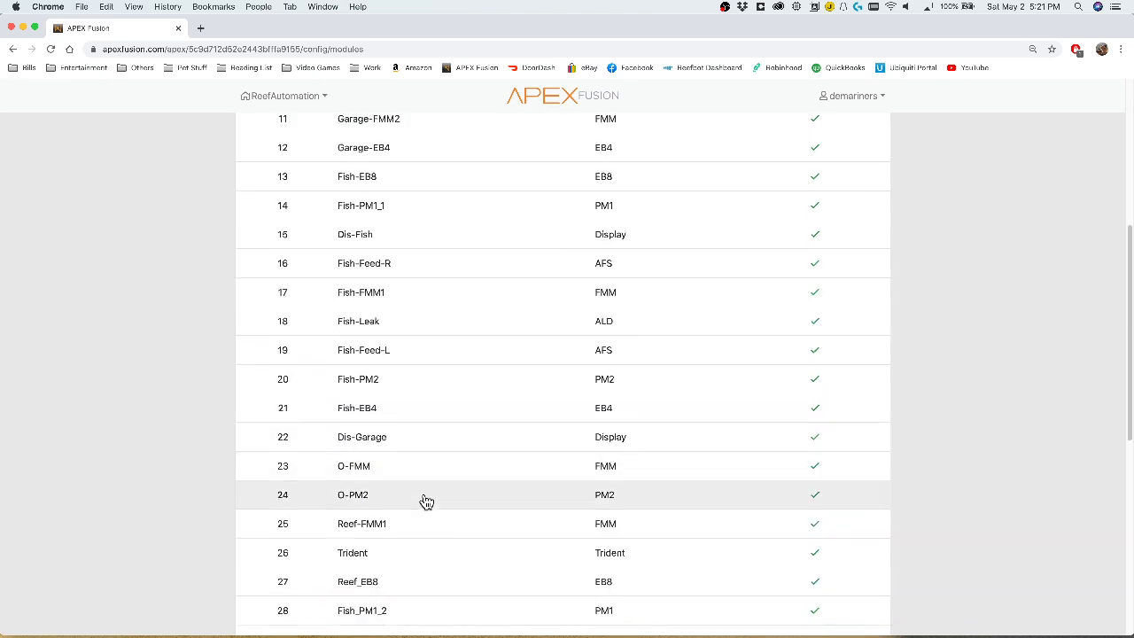
pyautogui.scroll(-4, 402, 580)
pyautogui.click(370, 454)
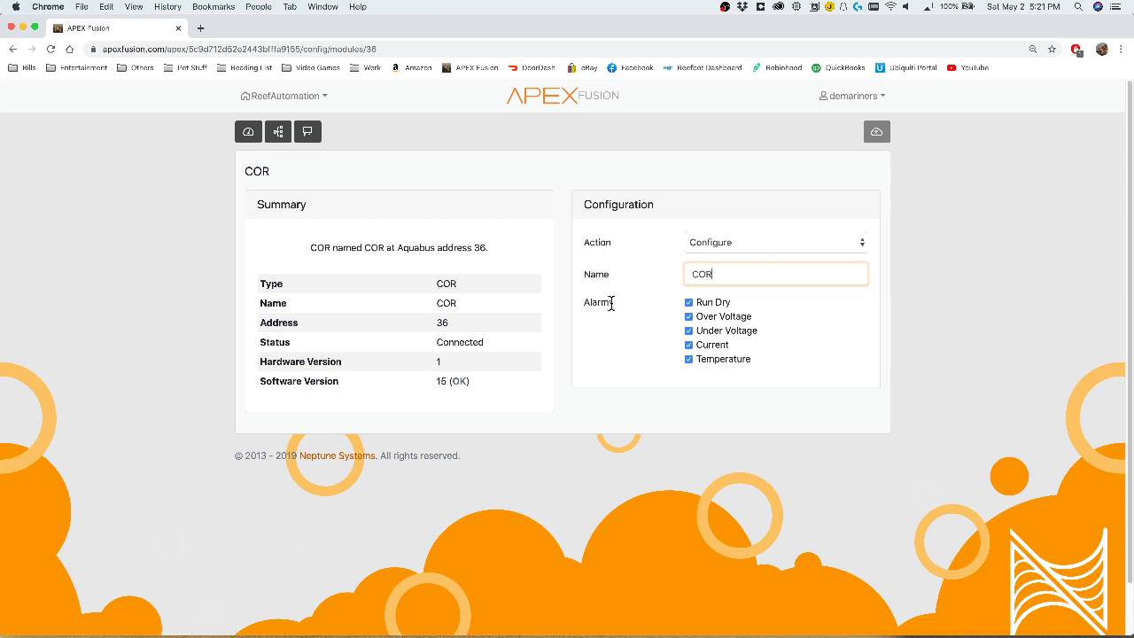
# - Examine the COR module's alarm options and return to the ReefAutomation dashboard
pyautogui.moveTo(614, 303); pyautogui.dragTo(593, 299)
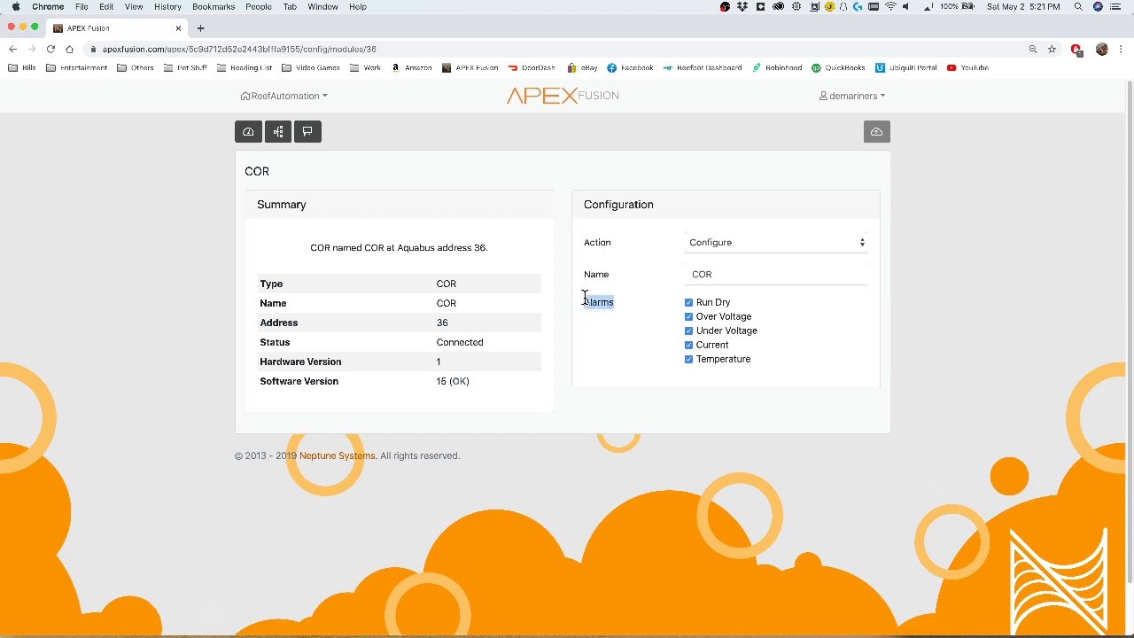
pyautogui.click(733, 302)
pyautogui.click(248, 137)
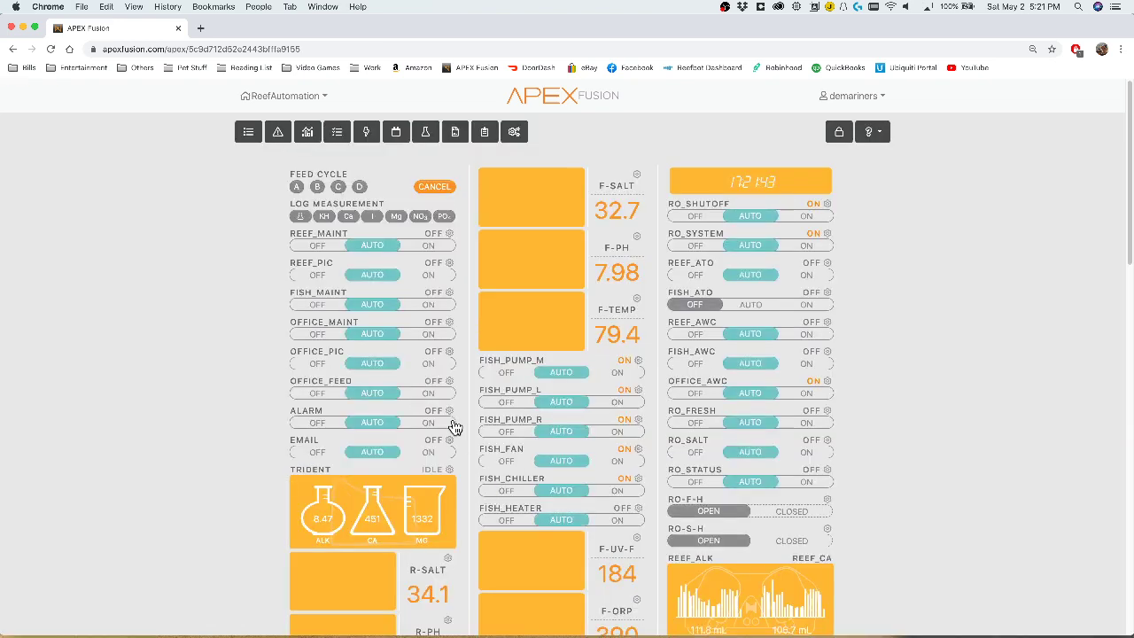
# - Examine the Reef_Pump error condition in the Email alert's program and return to the ReefAutomation dashboard
pyautogui.click(449, 440)
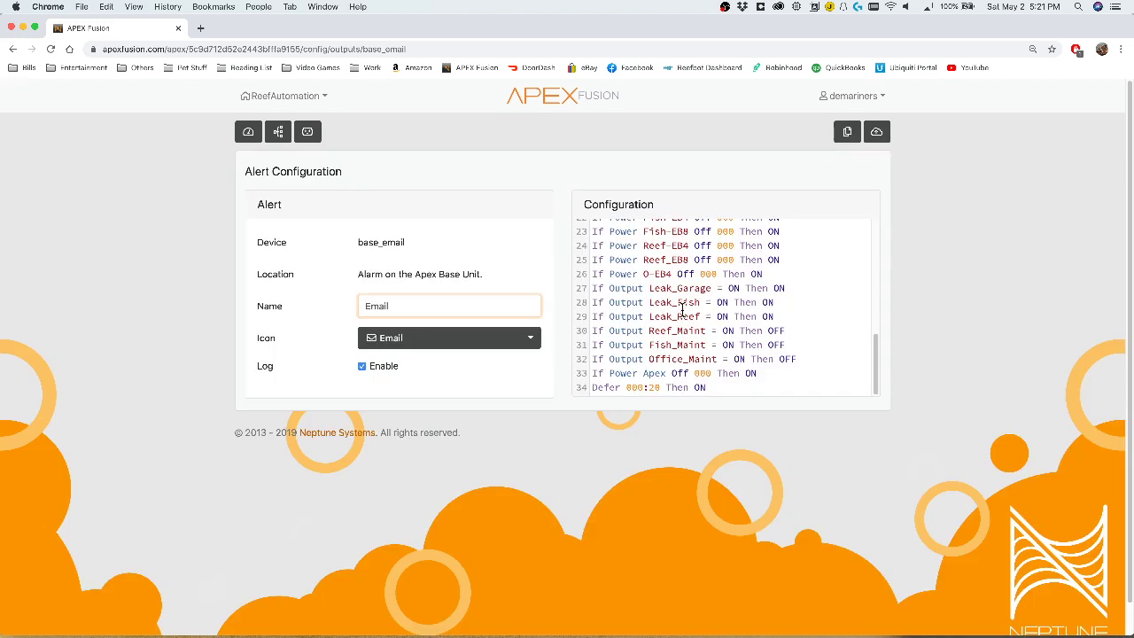
pyautogui.scroll(5, 682, 309)
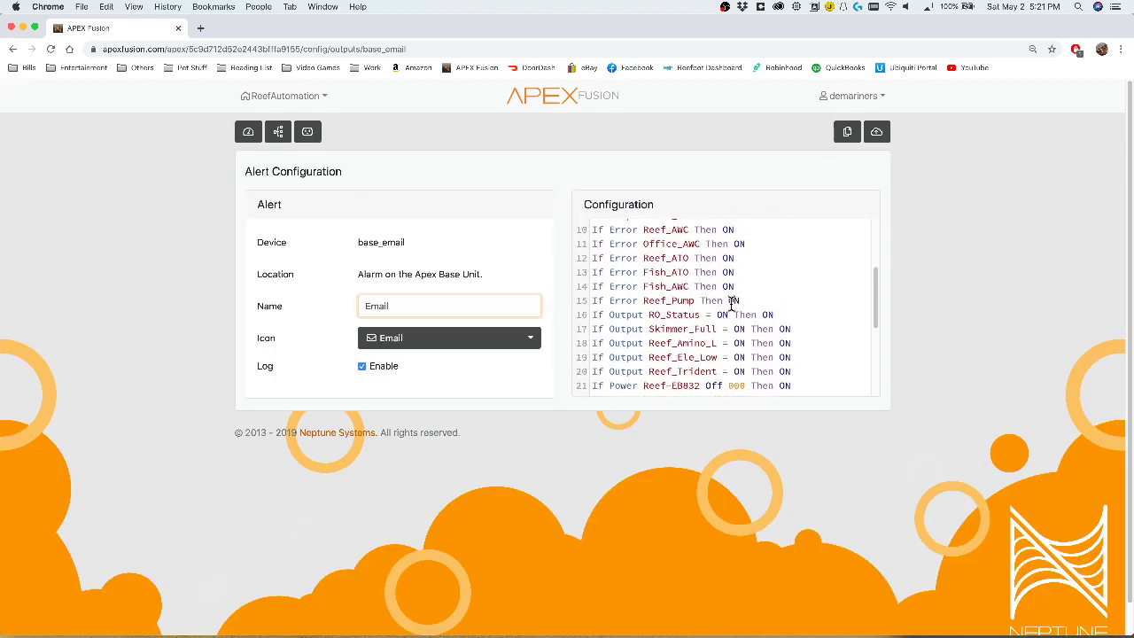
pyautogui.moveTo(739, 301); pyautogui.dragTo(589, 303)
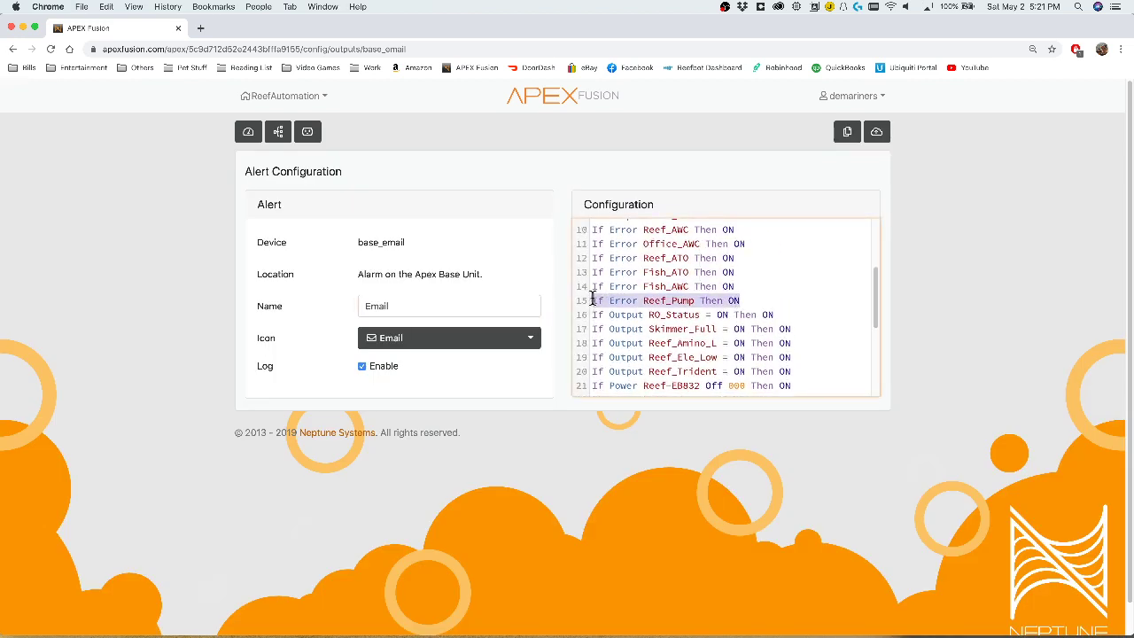
pyautogui.click(697, 300)
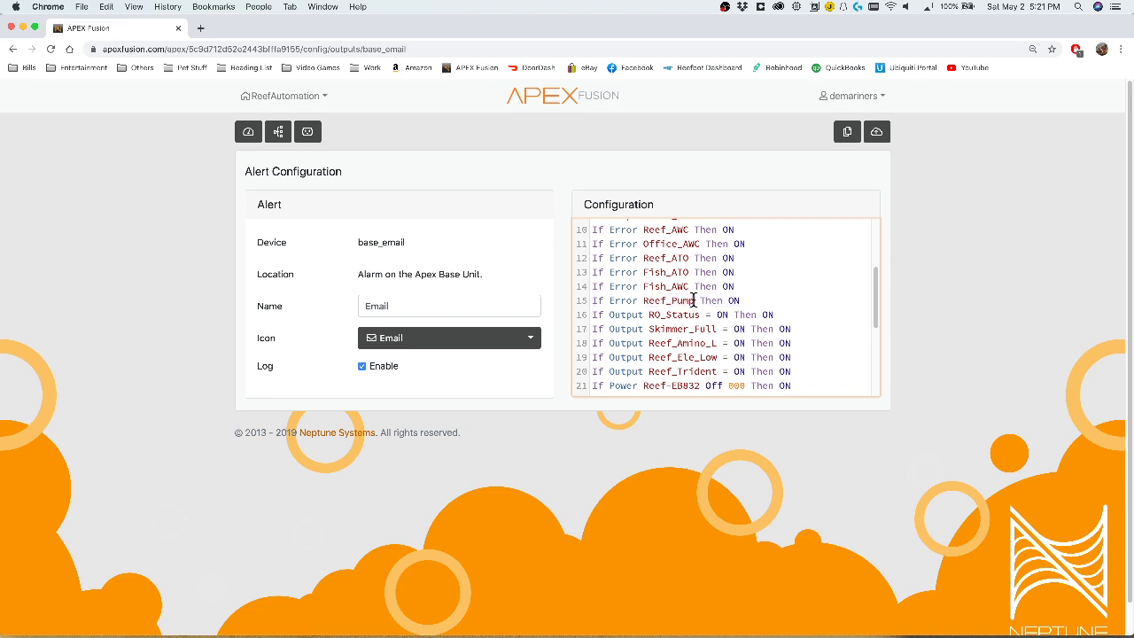
pyautogui.click(247, 131)
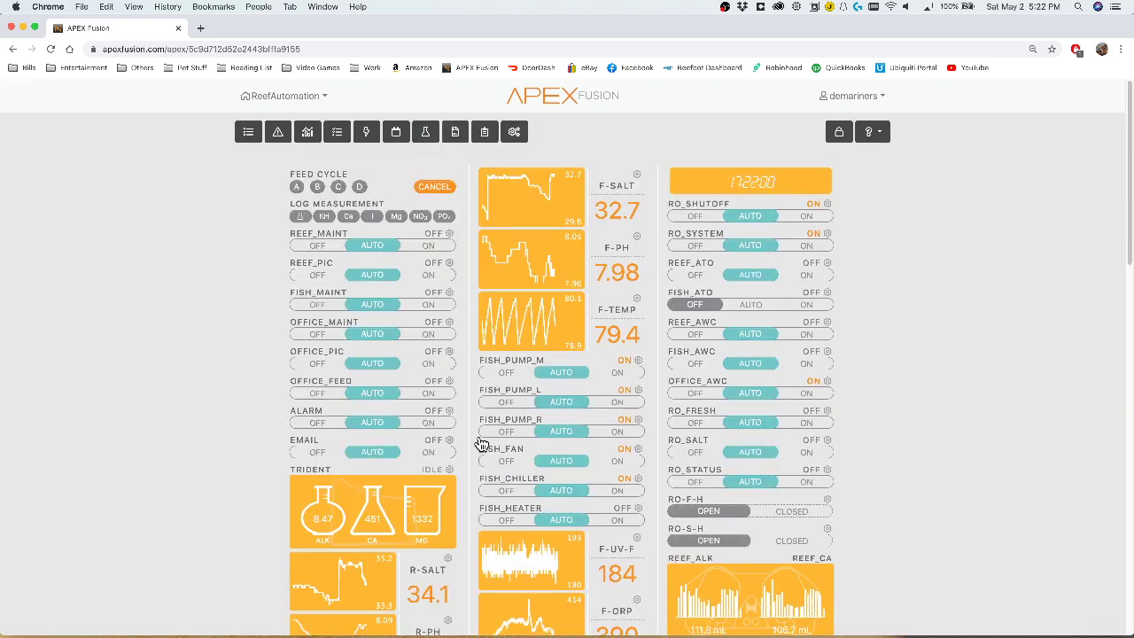
# - Switch to the 90GallonReef Apex, view the Wav_Left pump's schedule and go back to the dashboard
pyautogui.click(251, 133)
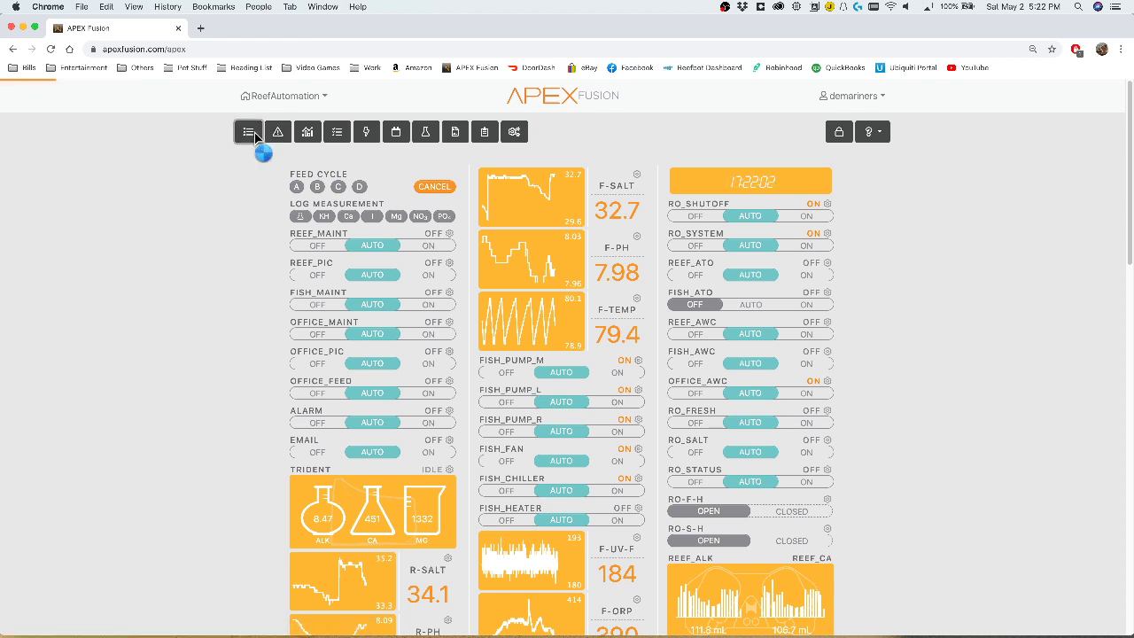
pyautogui.click(493, 247)
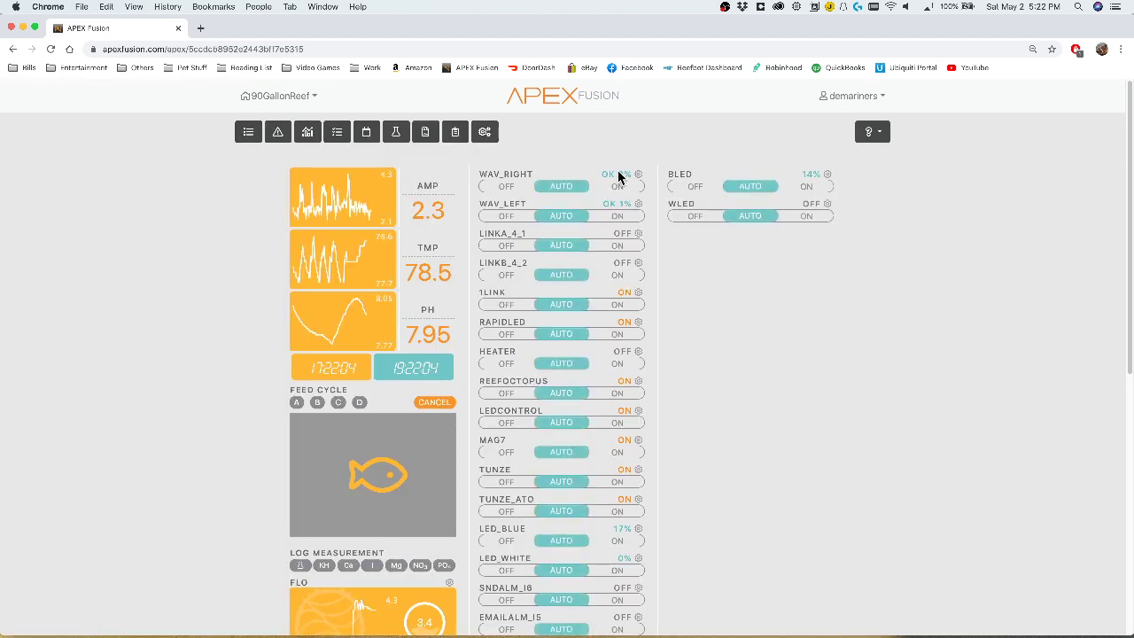
pyautogui.click(639, 206)
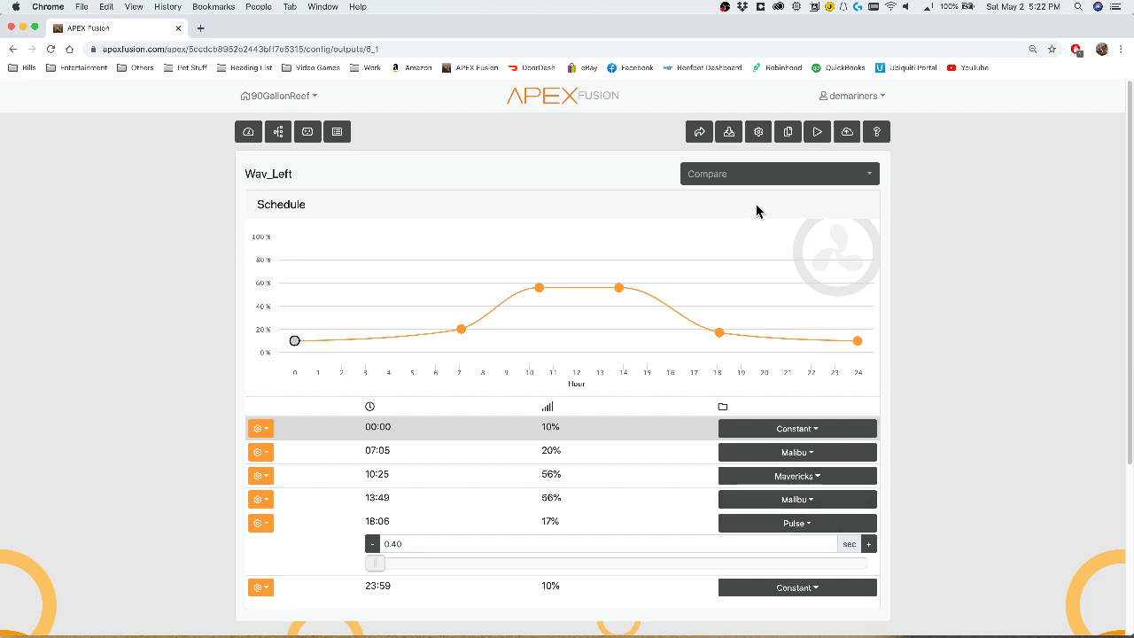
pyautogui.click(249, 133)
# - Look over 90GallonReef's profile list and open the configuration of profile PF7
pyautogui.click(483, 133)
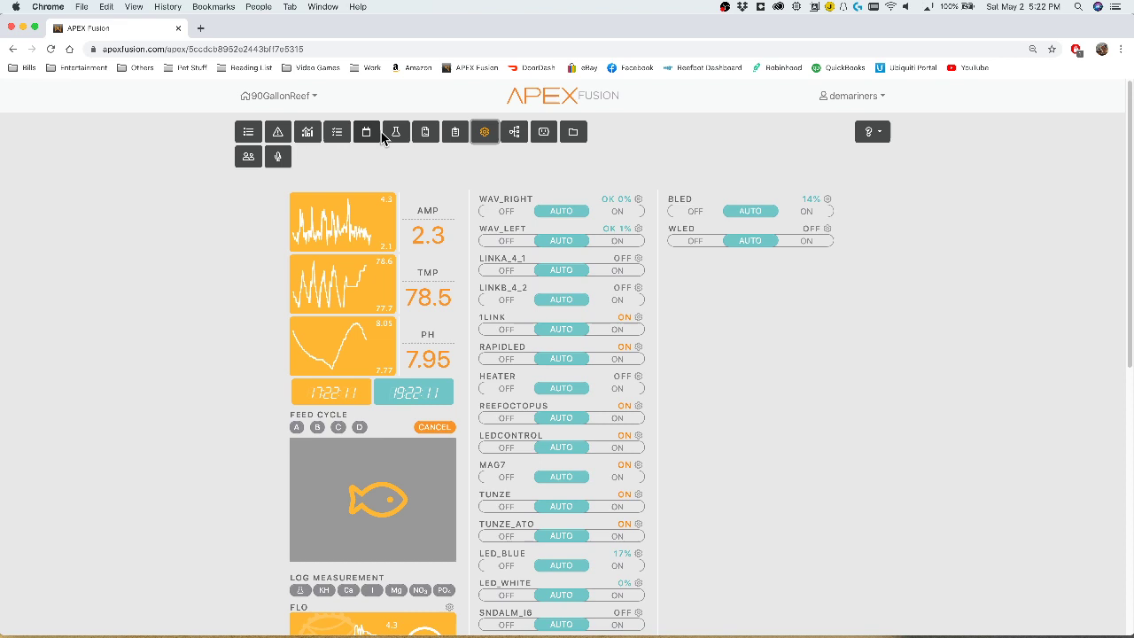
pyautogui.click(574, 133)
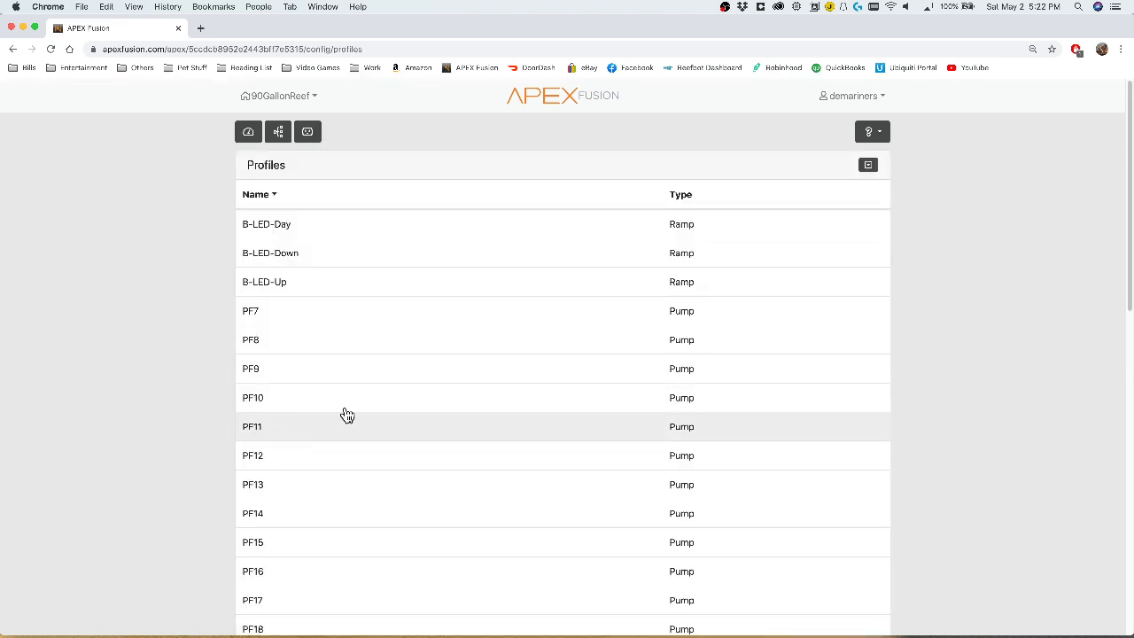
pyautogui.scroll(-1, 346, 388)
pyautogui.scroll(1, 341, 372)
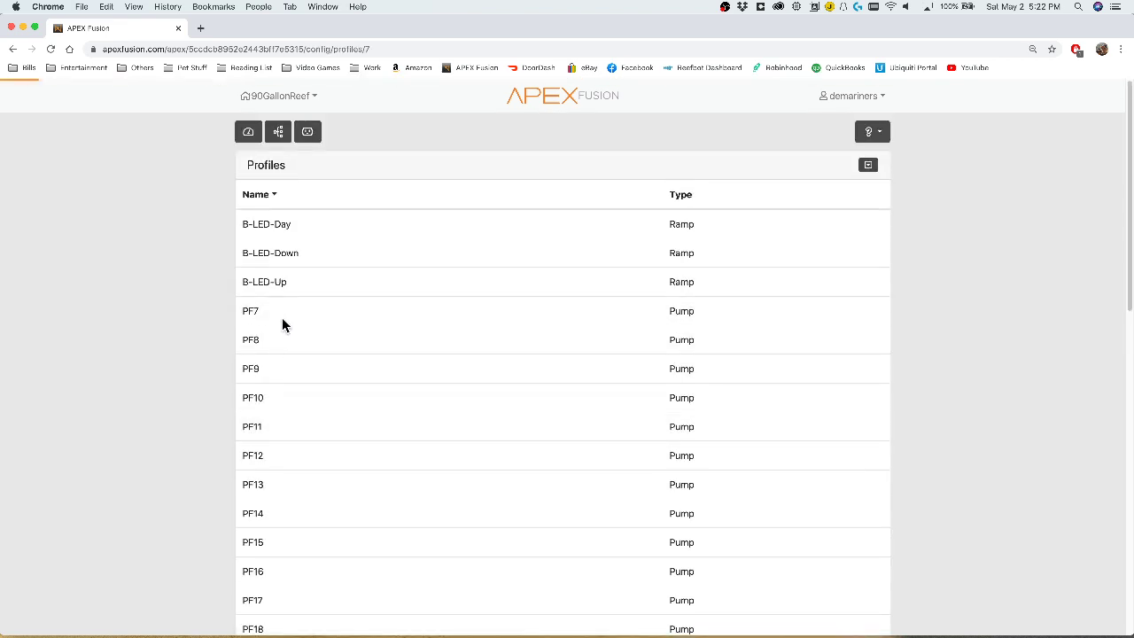
pyautogui.click(282, 318)
# - Try making PF7 a WAV profile with the Rincon wave type and 50% maximum intensity, and leave without saving
pyautogui.click(399, 305)
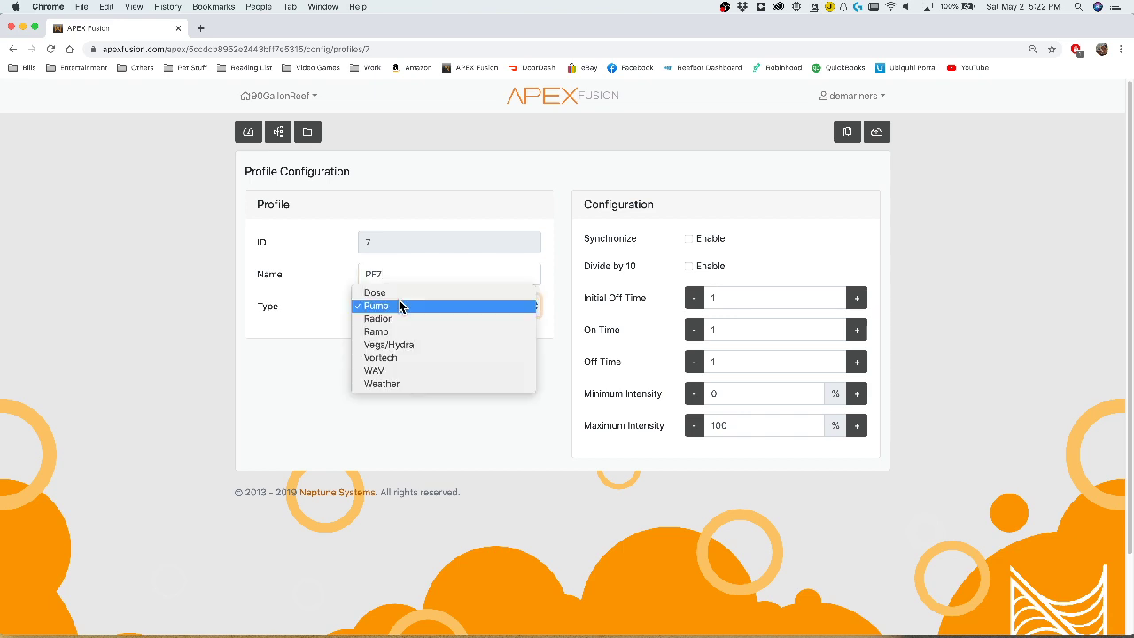
pyautogui.click(422, 369)
pyautogui.click(761, 245)
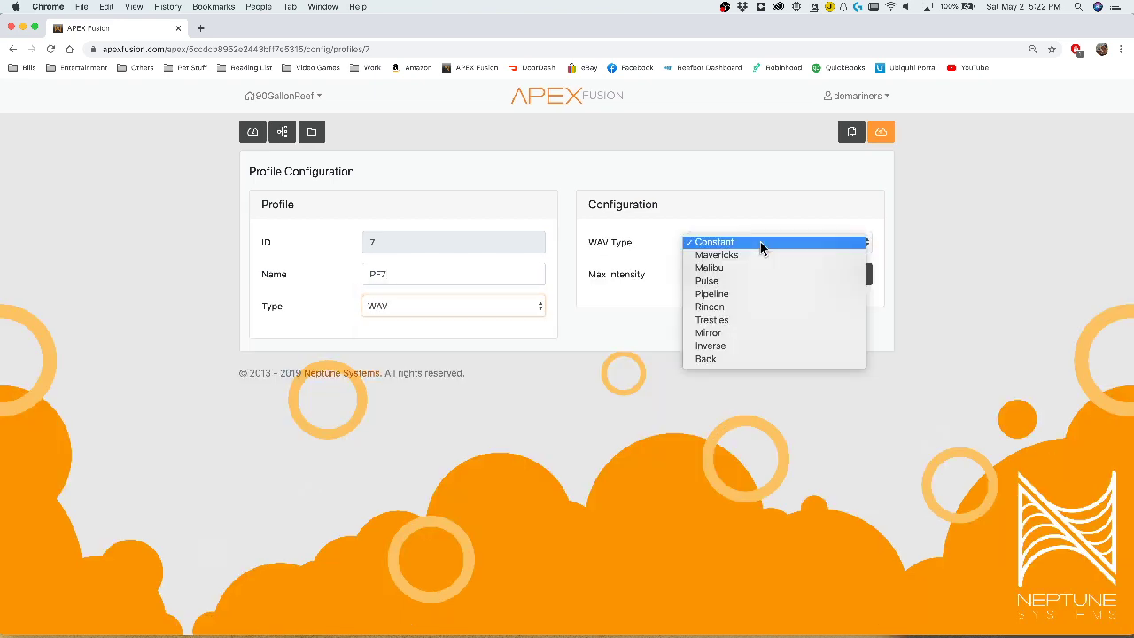
pyautogui.click(748, 308)
pyautogui.moveTo(742, 275); pyautogui.dragTo(688, 267)
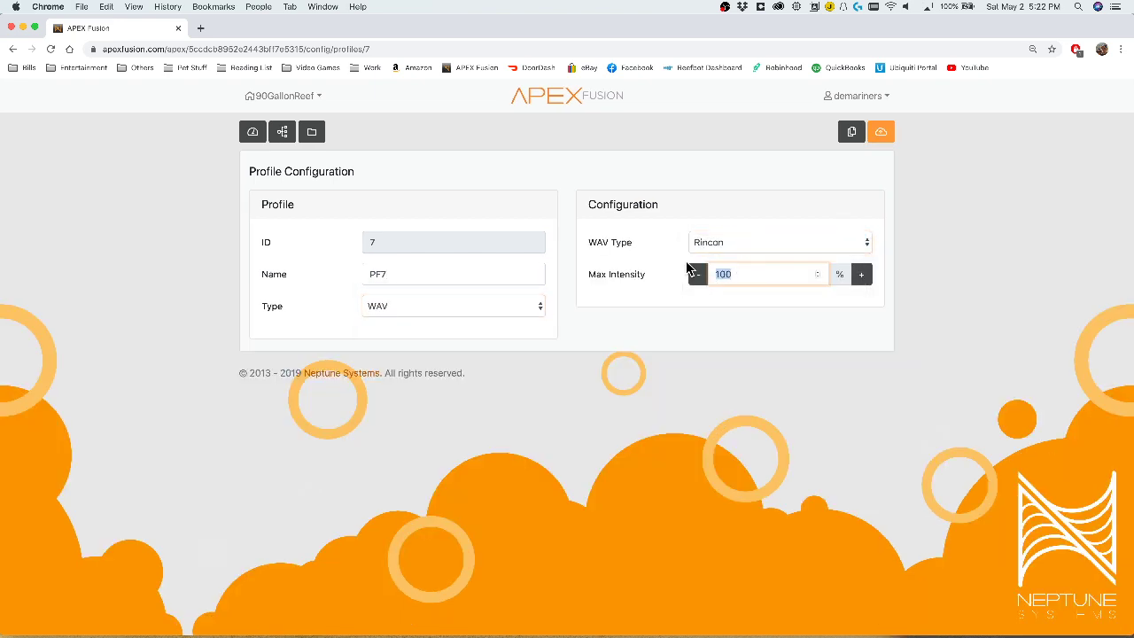
pyautogui.write('50')
pyautogui.click(418, 272)
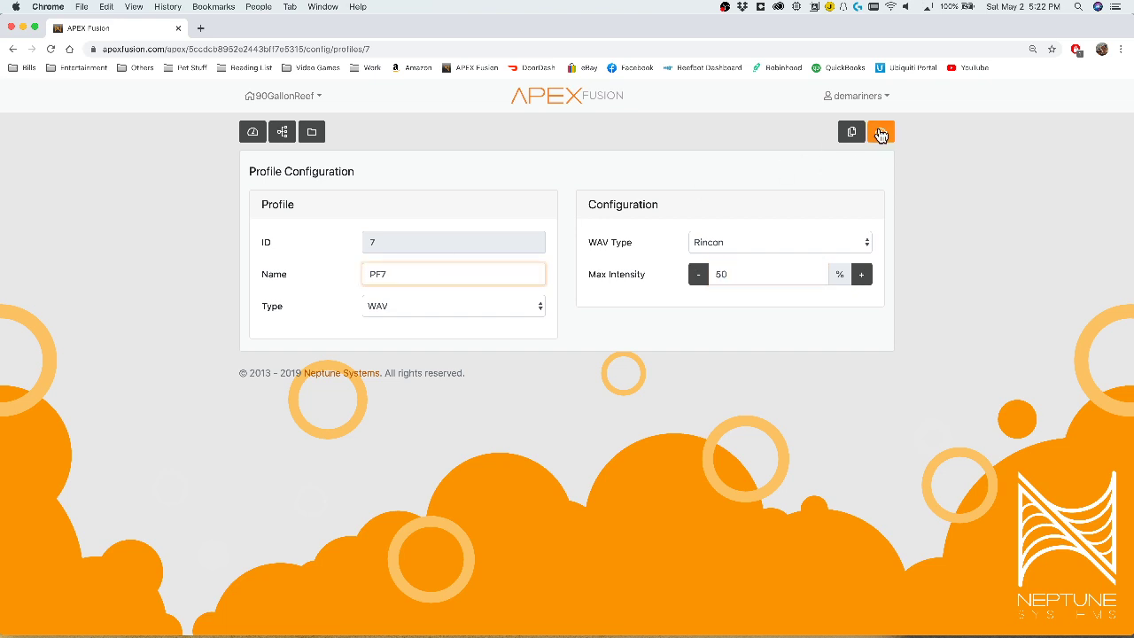
pyautogui.click(252, 133)
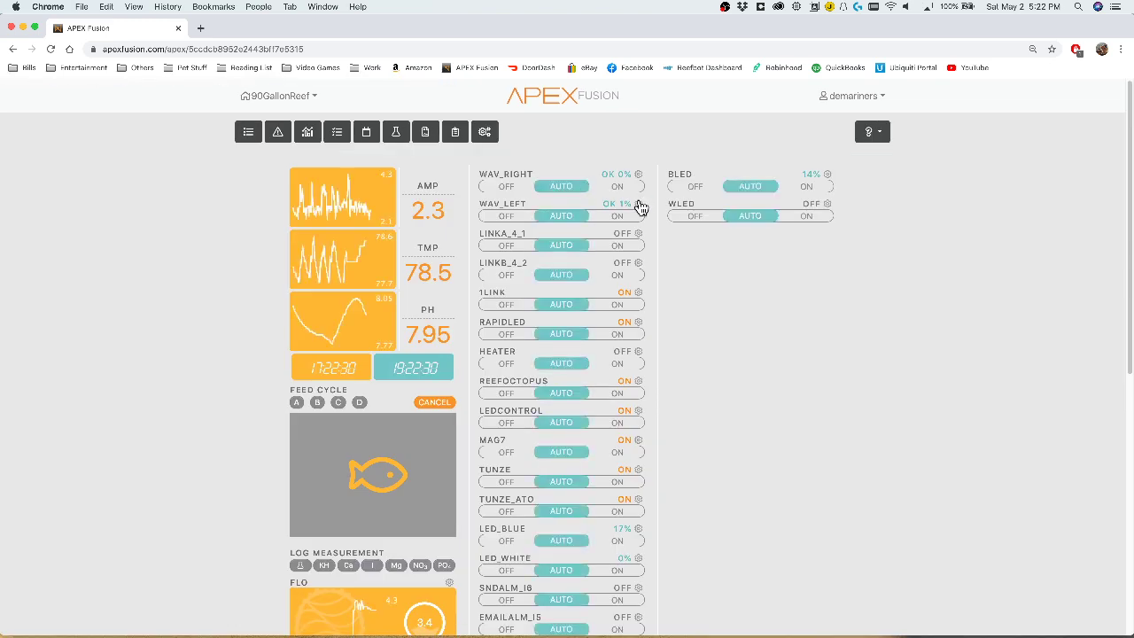
# - Try the statement "If FeedA 000 Then PF7" in Wav_Left's advanced program and discard it
pyautogui.click(638, 205)
pyautogui.click(768, 139)
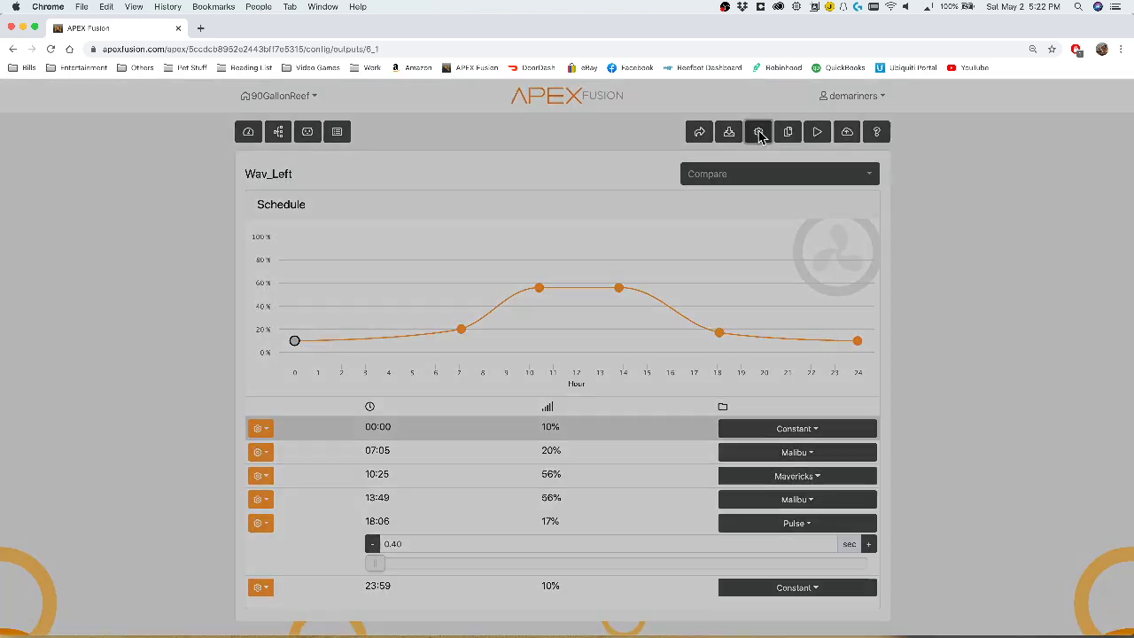
pyautogui.click(502, 164)
pyautogui.click(540, 276)
pyautogui.write('If')
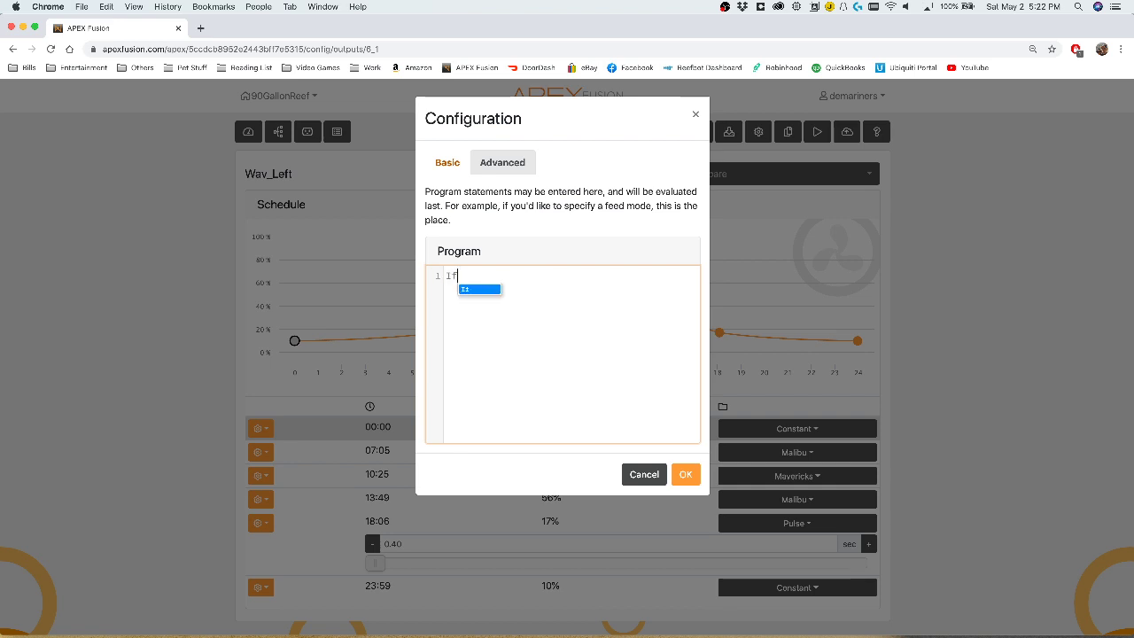
pyautogui.write(' FeedA 00')
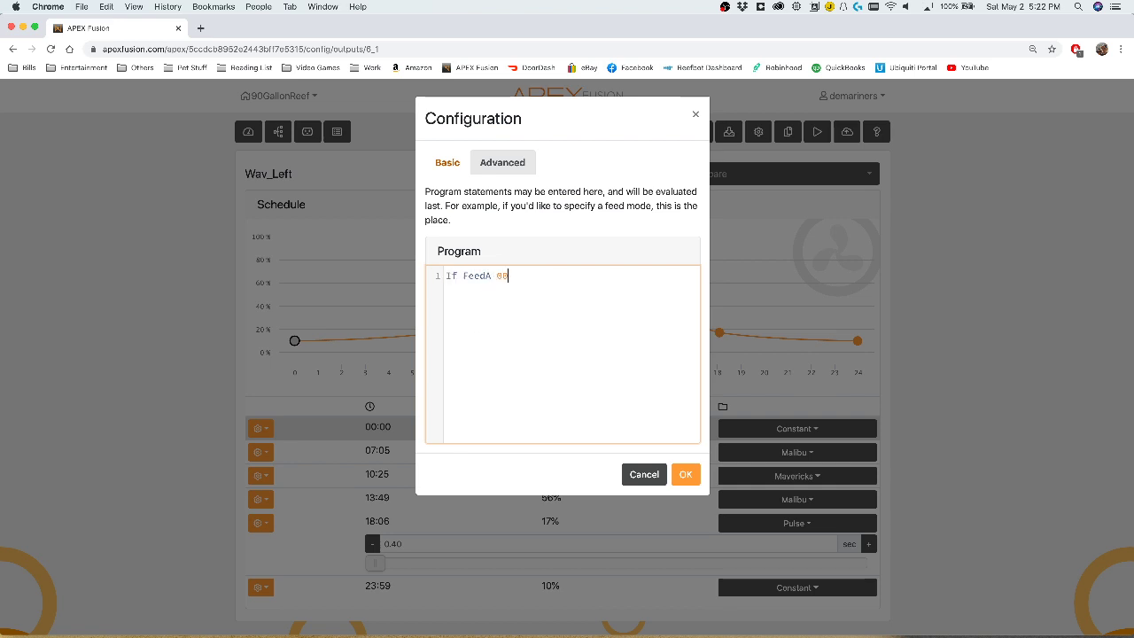
pyautogui.write('0 Then PF')
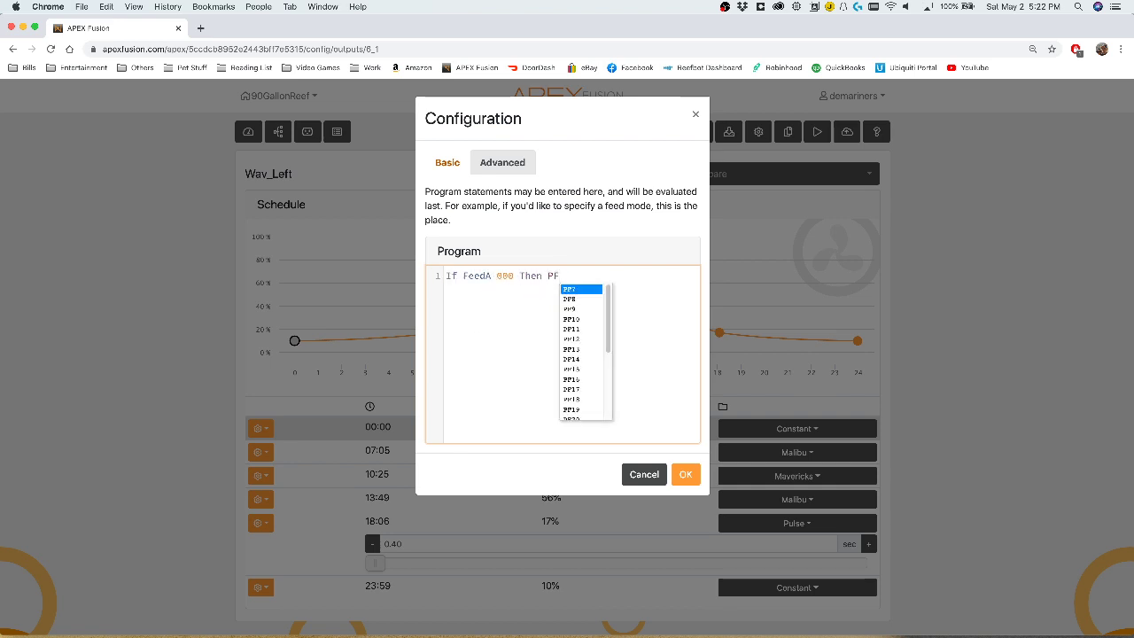
pyautogui.press('Return')
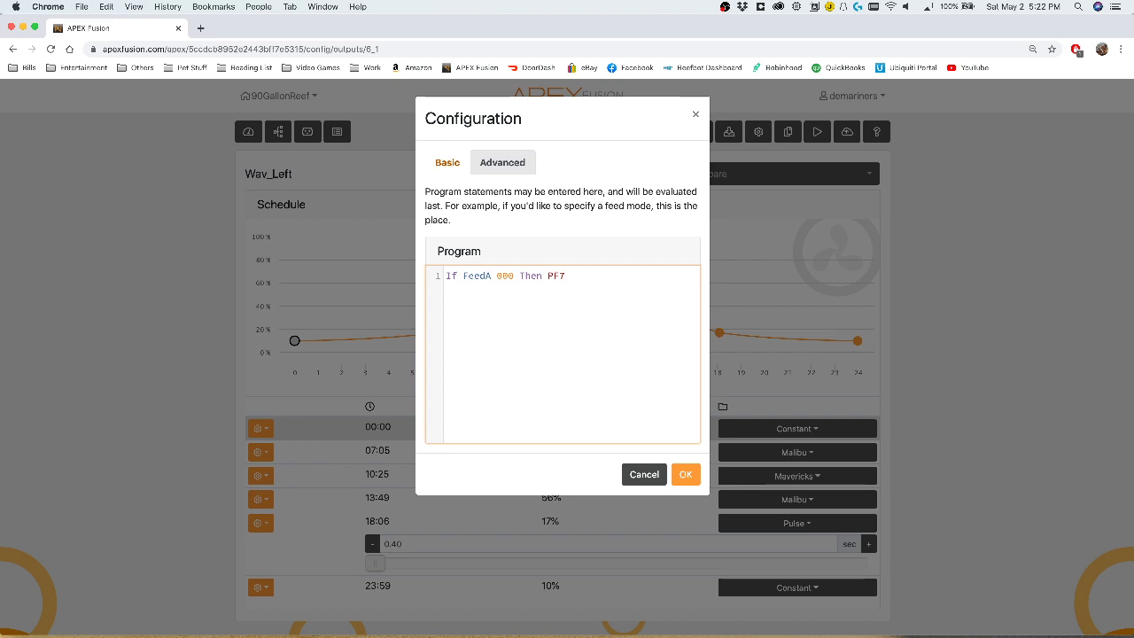
pyautogui.click(649, 478)
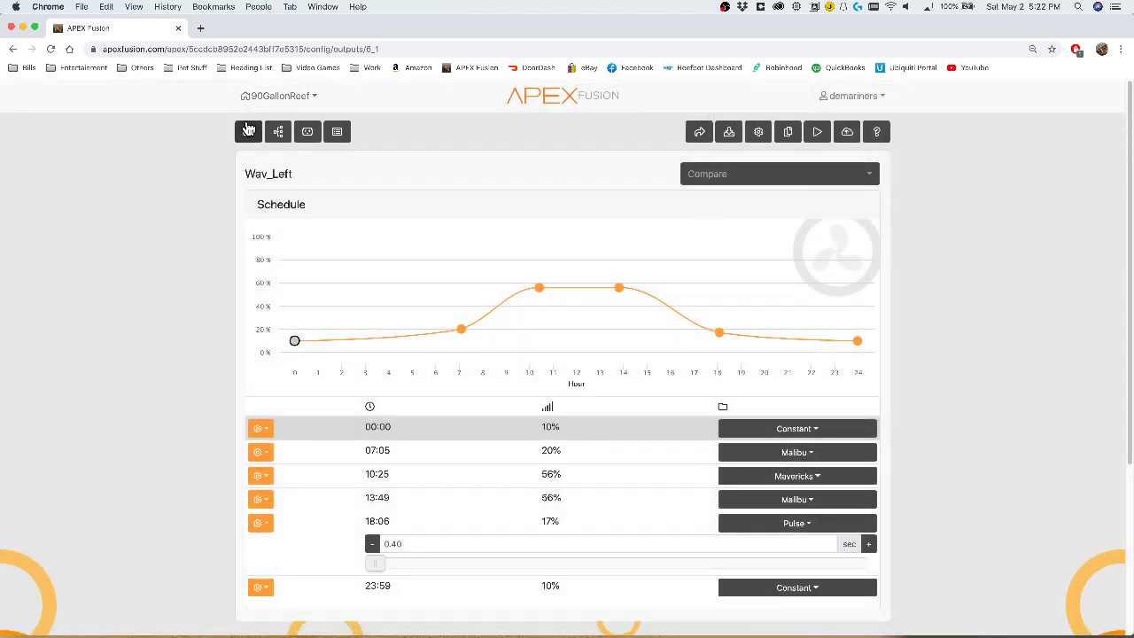
# - Switch from 90GallonReef to the ReefAutomation Apex and open the Reef_Pump output's configuration
pyautogui.click(249, 132)
pyautogui.click(252, 136)
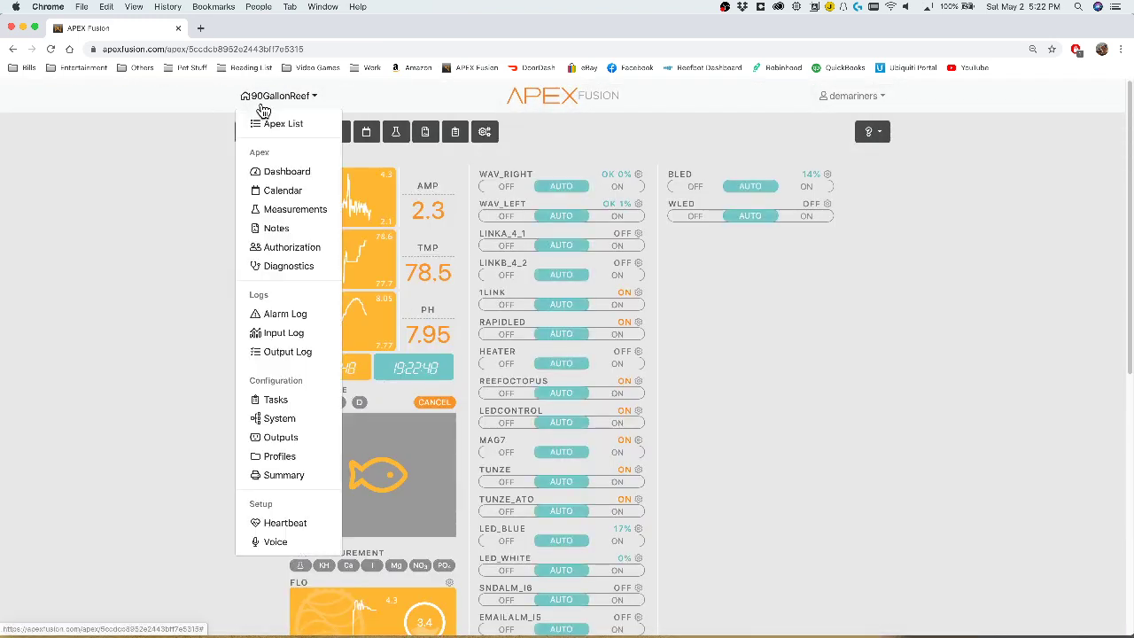
pyautogui.click(287, 131)
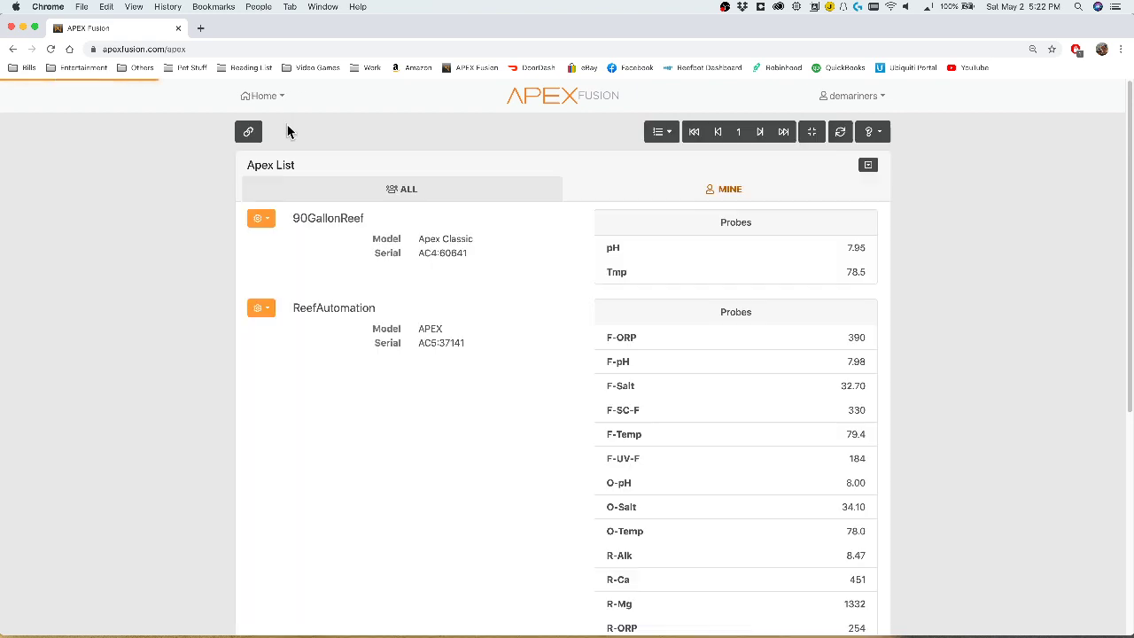
pyautogui.click(651, 482)
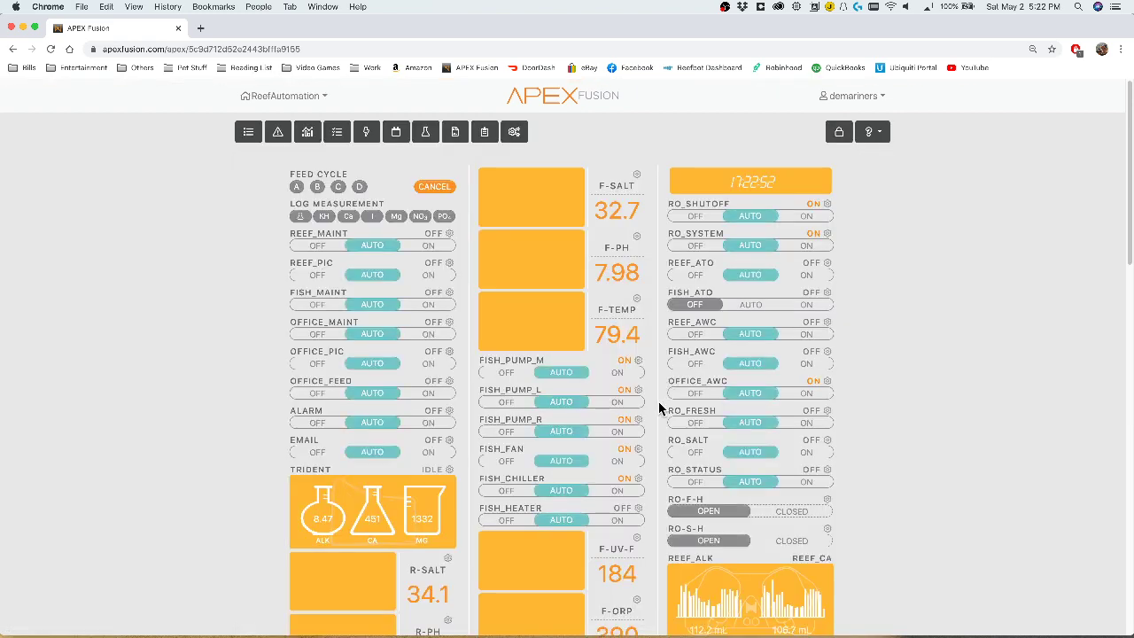
pyautogui.scroll(-10, 368, 530)
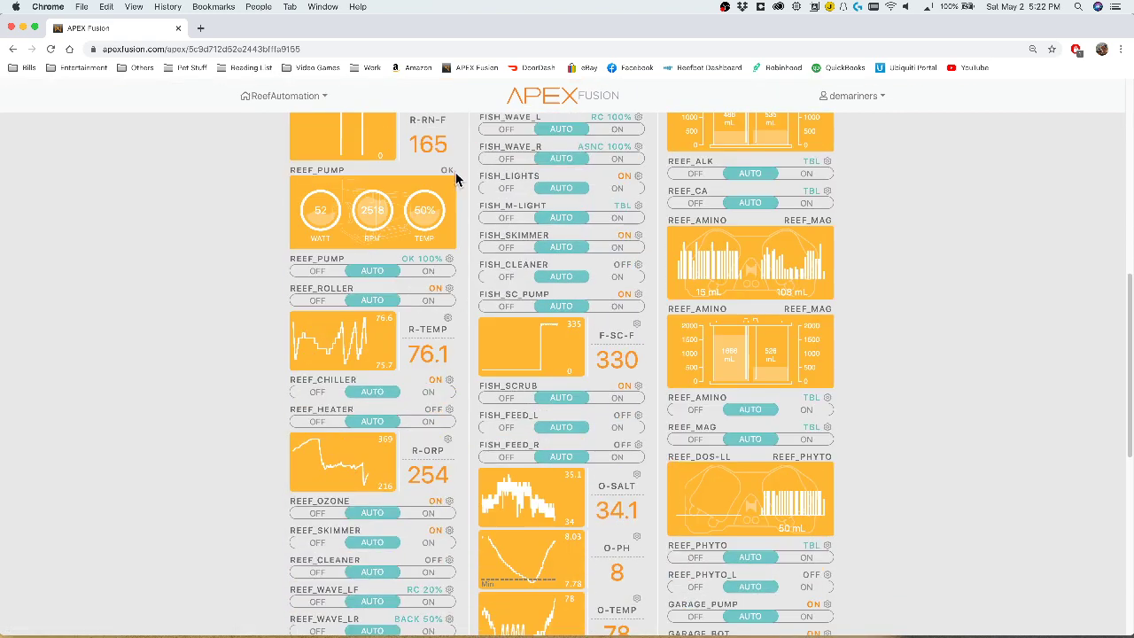
pyautogui.click(450, 259)
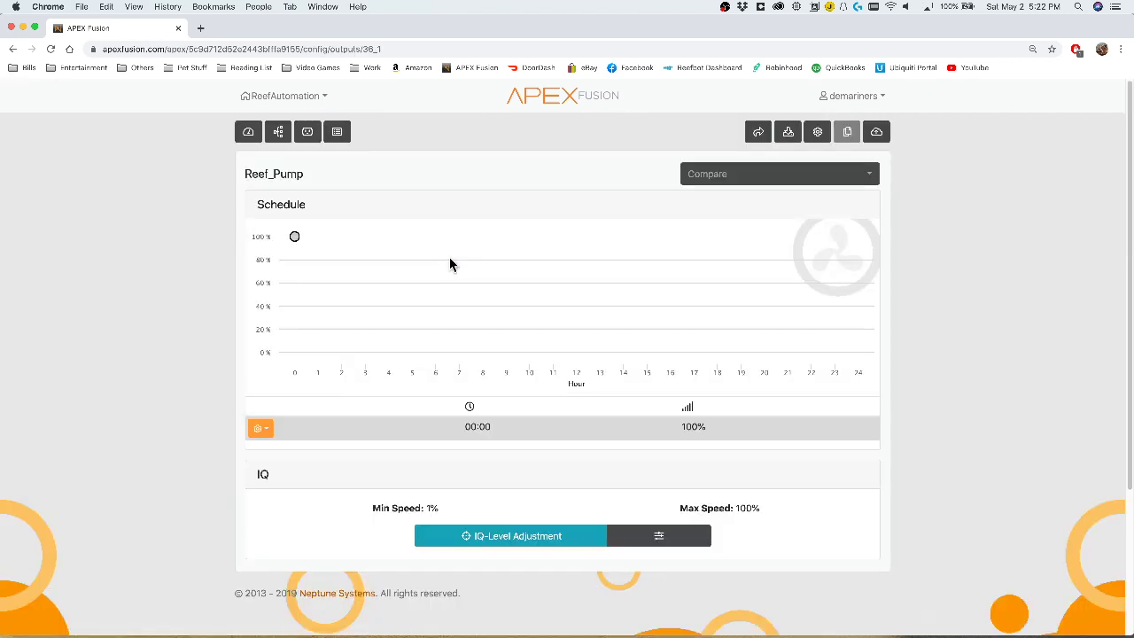
# - Look at Reef_Pump's schedule point adjustment and its minimum and maximum COR speed settings, closing both without changes
pyautogui.click(271, 430)
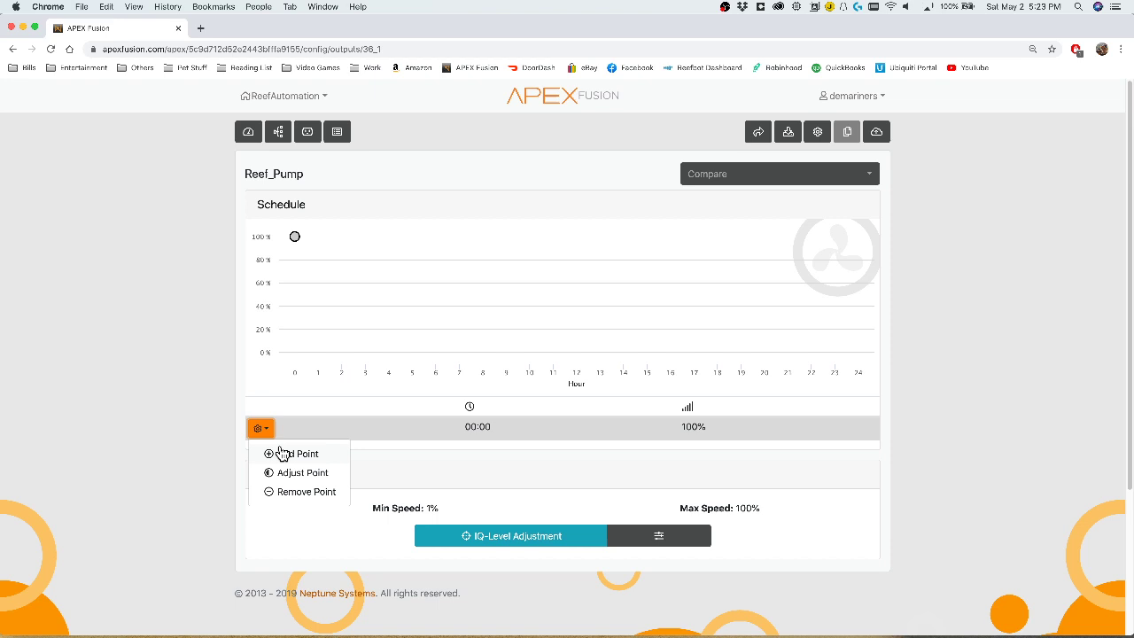
pyautogui.click(293, 473)
pyautogui.click(634, 304)
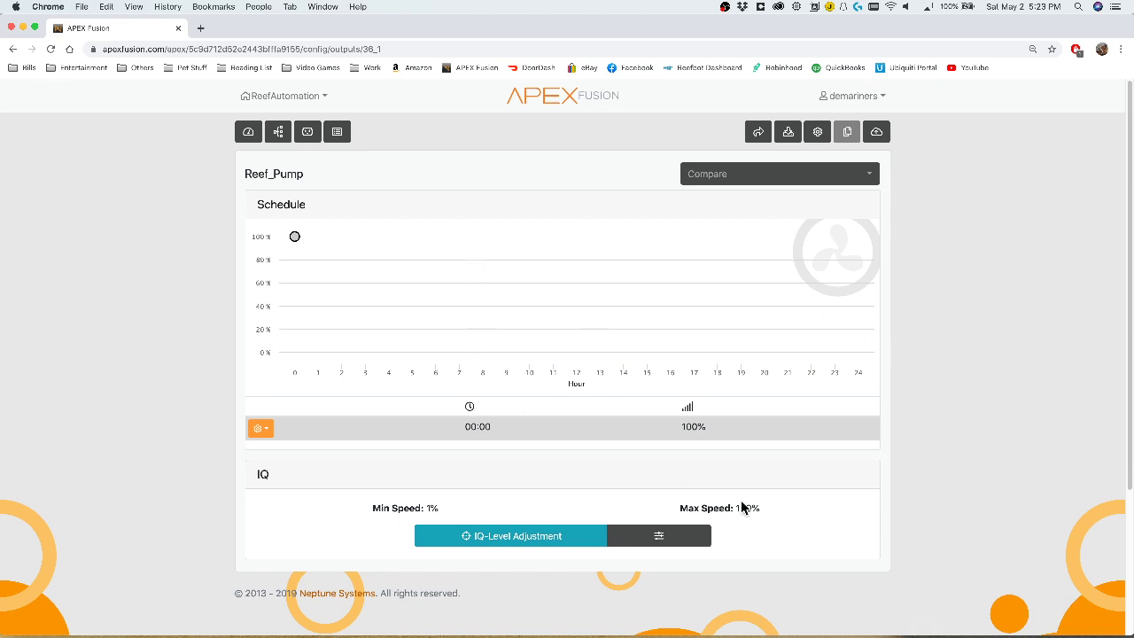
pyautogui.click(661, 536)
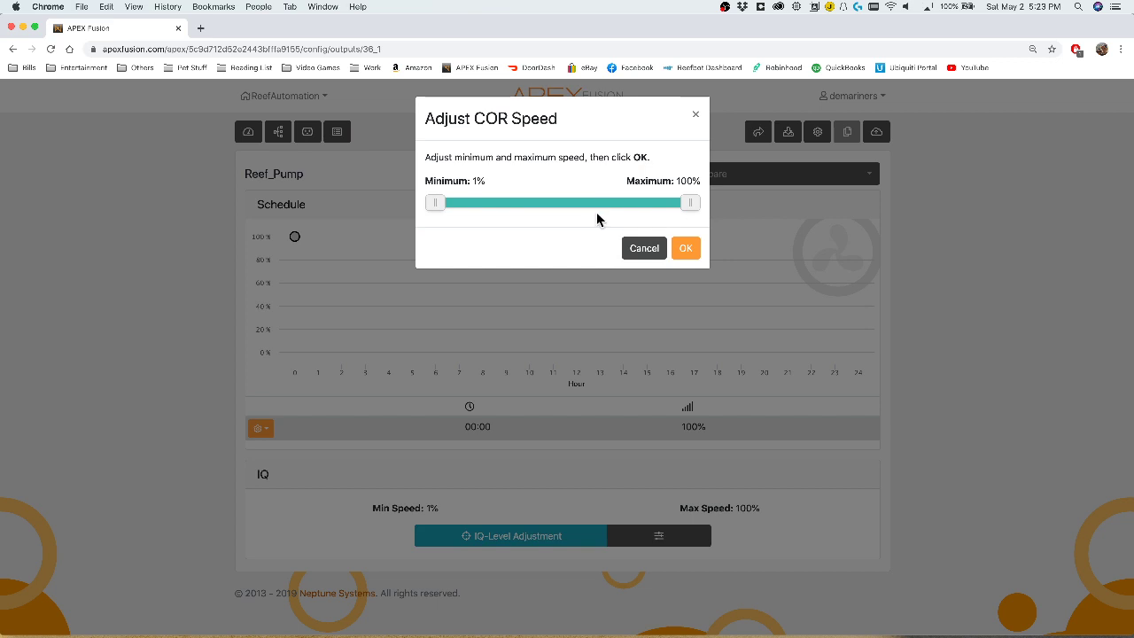
pyautogui.moveTo(433, 213)
pyautogui.mouseDown()
pyautogui.moveTo(555, 206)
pyautogui.moveTo(433, 209)
pyautogui.mouseUp()
pyautogui.moveTo(700, 208)
pyautogui.mouseDown()
pyautogui.moveTo(567, 202)
pyautogui.moveTo(700, 206)
pyautogui.mouseUp()
pyautogui.click(643, 247)
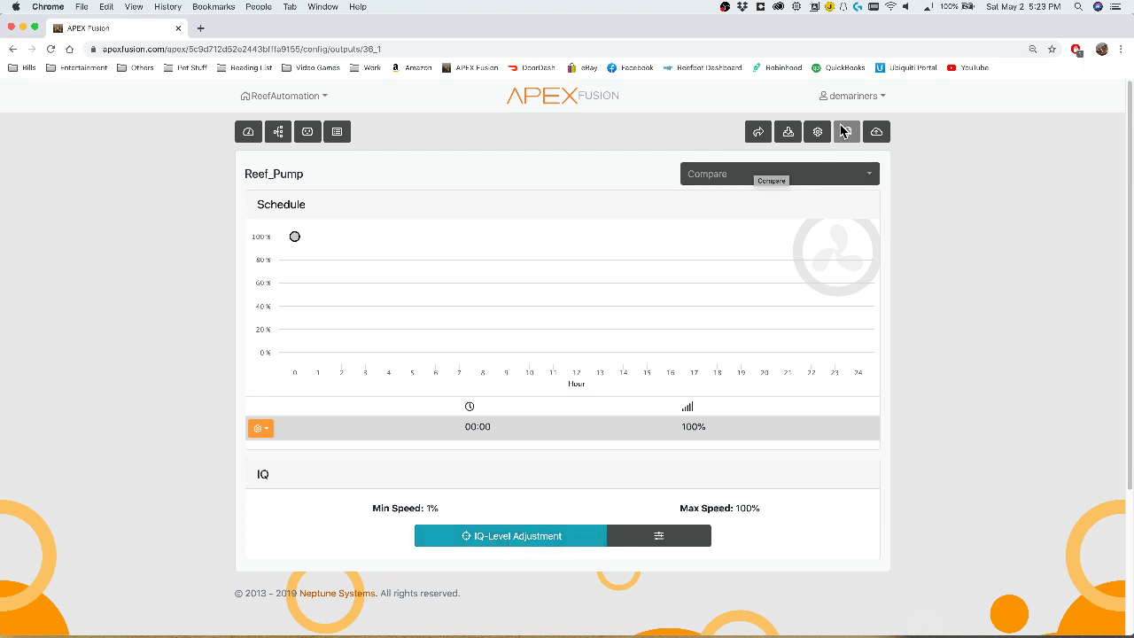
# - Open Reef_Pump's advanced program and examine its power, leak, maintenance and FeedA conditions
pyautogui.click(817, 132)
pyautogui.click(483, 173)
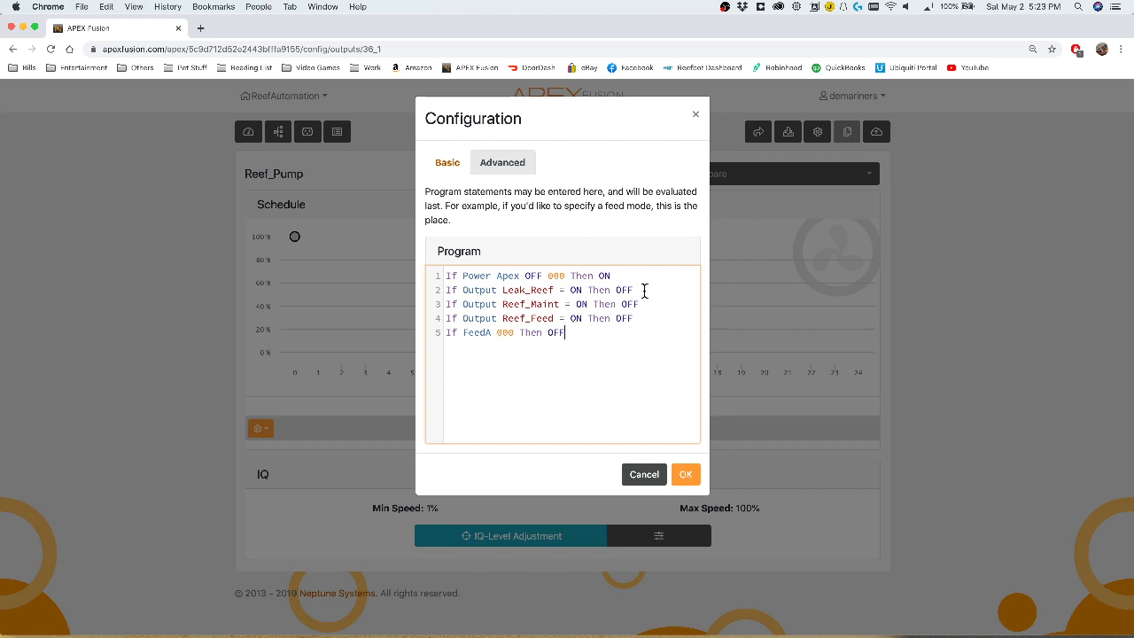
pyautogui.moveTo(613, 276); pyautogui.dragTo(413, 273)
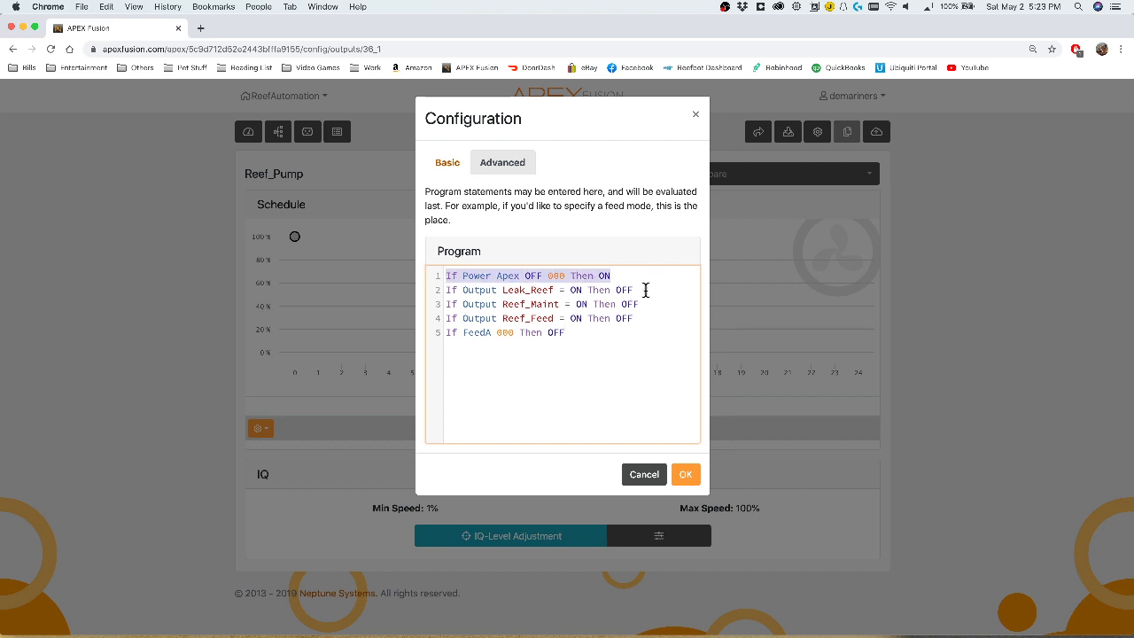
pyautogui.moveTo(646, 290); pyautogui.dragTo(420, 293)
pyautogui.moveTo(644, 304); pyautogui.dragTo(420, 304)
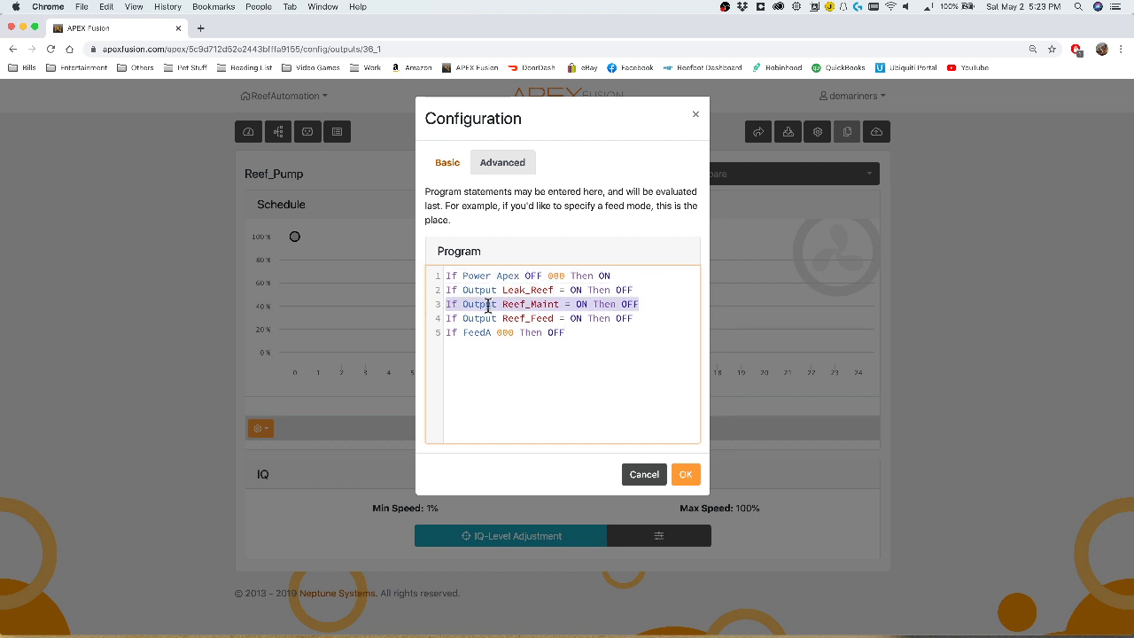
pyautogui.click(574, 333)
pyautogui.moveTo(577, 334); pyautogui.dragTo(443, 347)
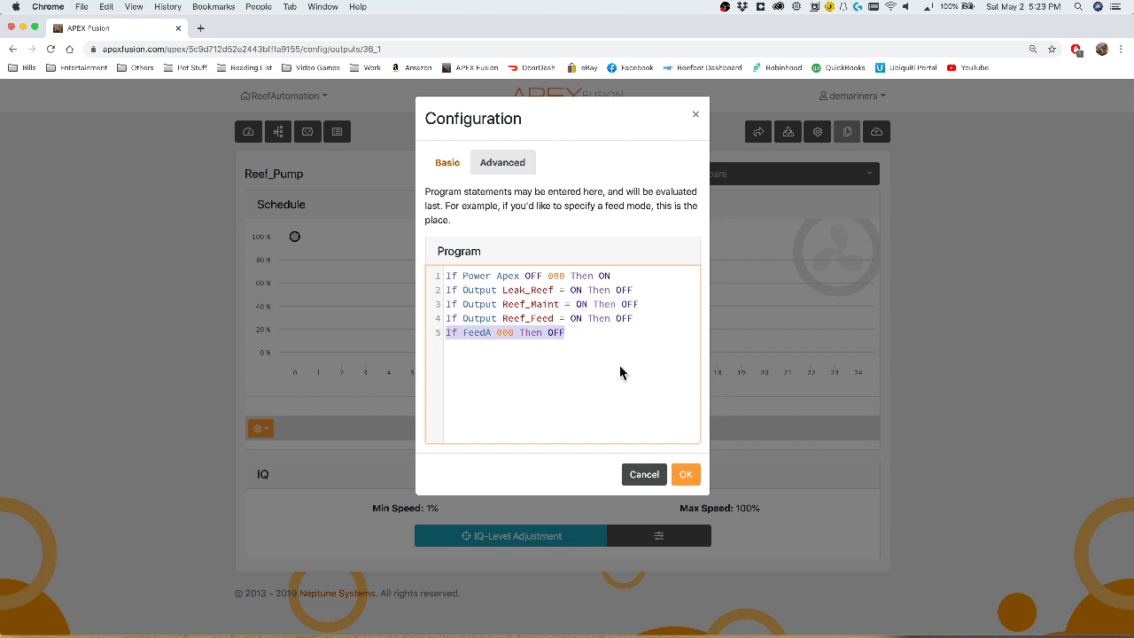
pyautogui.click(572, 333)
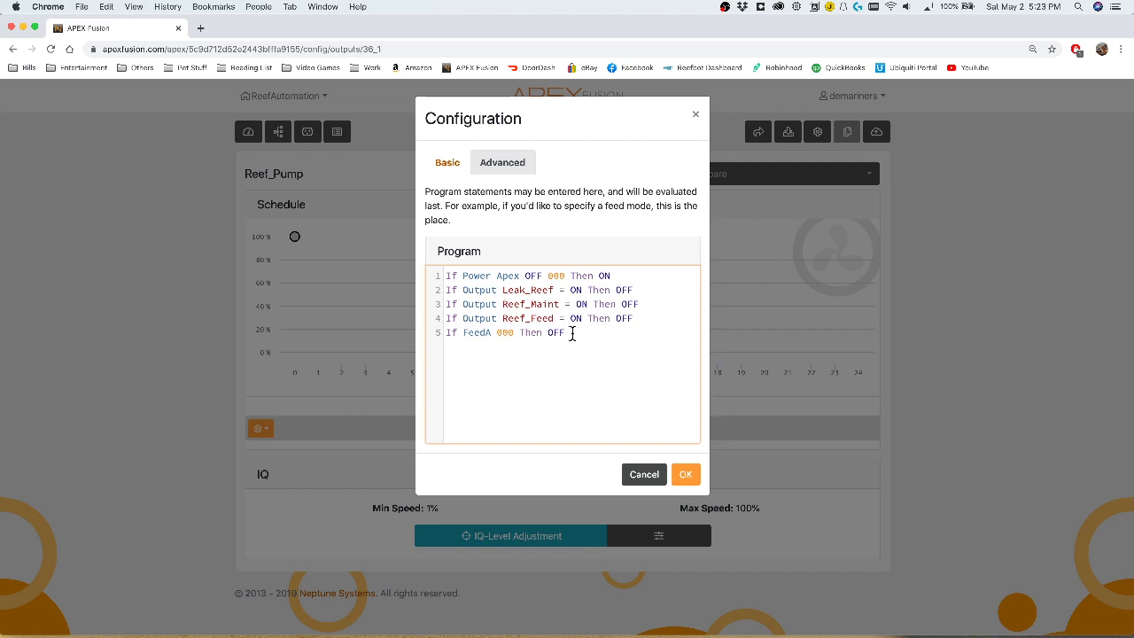
# - Try replacing OFF in Reef_Pump's FeedA statement with 50, 20 and a profile, discard the edits and return to the dashboard
pyautogui.press('BackSpace')
pyautogui.press('BackSpace')
pyautogui.press('BackSpace')
pyautogui.write('50')
pyautogui.press('BackSpace')
pyautogui.press('BackSpace')
pyautogui.write('20')
pyautogui.press('BackSpace')
pyautogui.press('BackSpace')
pyautogui.write('Profile')
pyautogui.press('BackSpace')
pyautogui.press('BackSpace')
pyautogui.press('BackSpace')
pyautogui.press('BackSpace')
pyautogui.press('BackSpace')
pyautogui.click(696, 115)
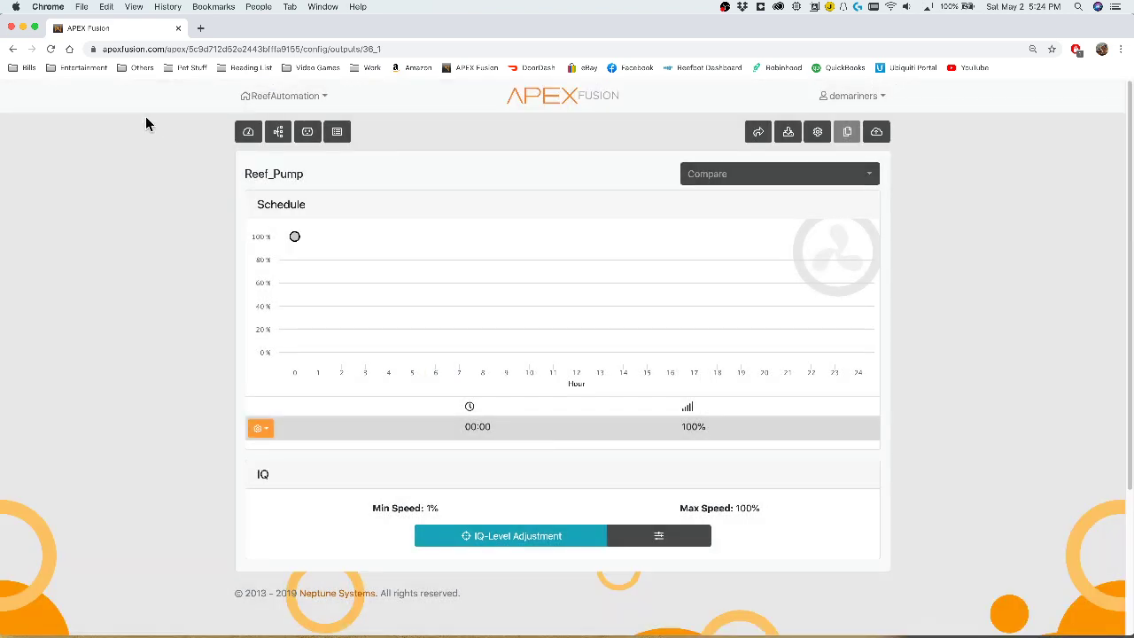
pyautogui.click(252, 138)
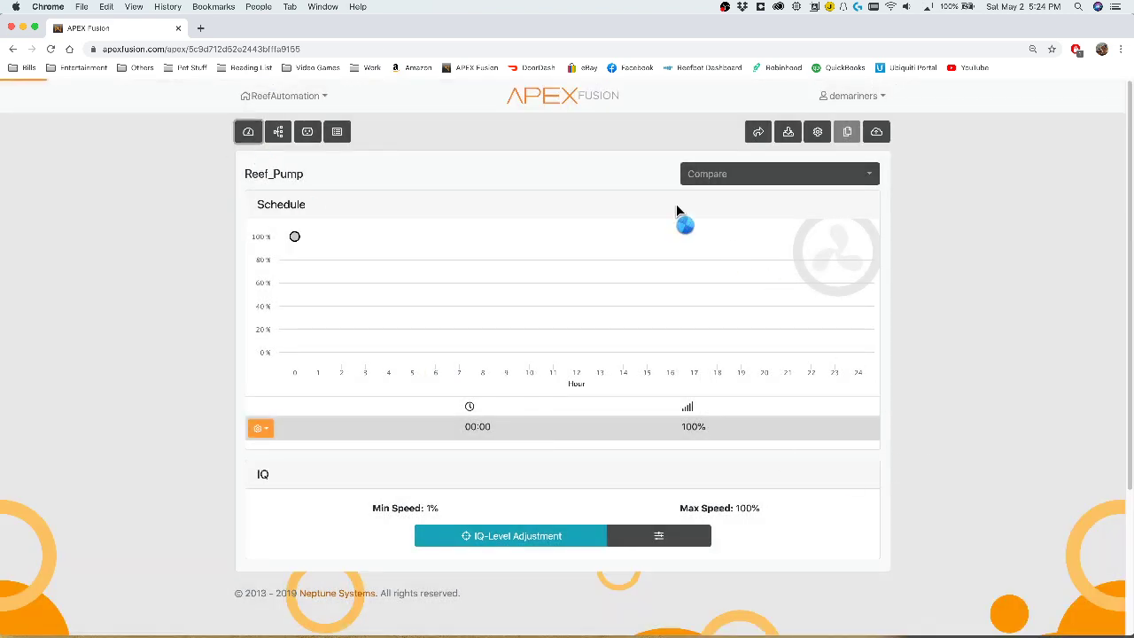